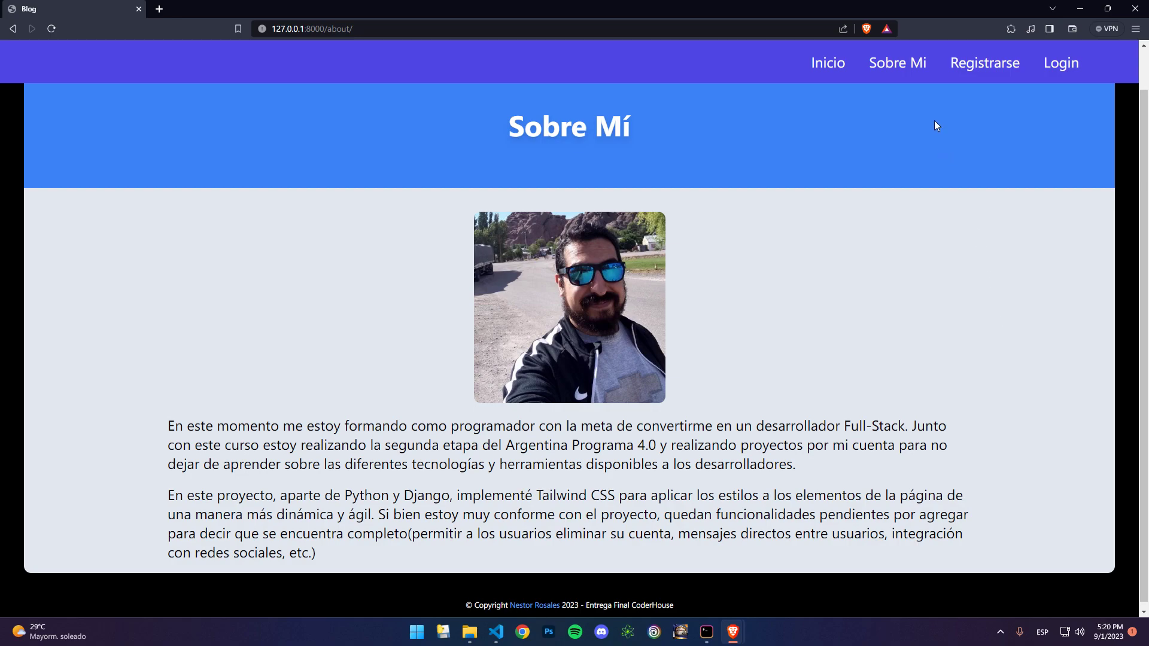
Step: Look over the Registro account form, then go to the Ingresar login page
{"action": "left_click", "coordinate": [982, 70]}
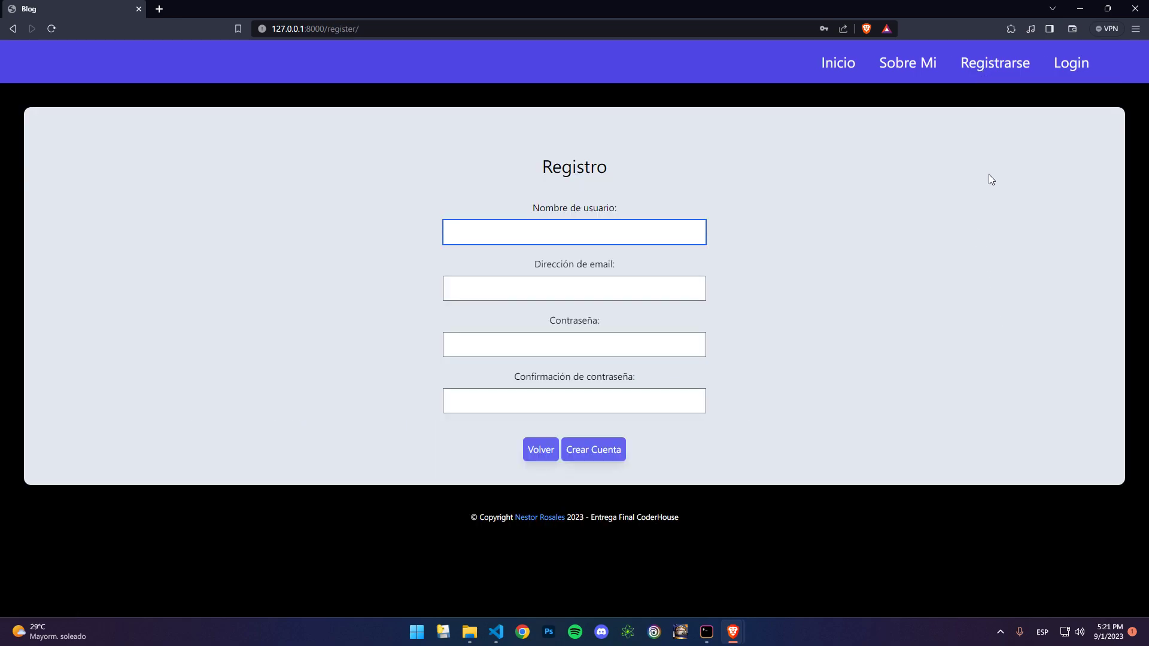
{"action": "left_click", "coordinate": [1069, 77]}
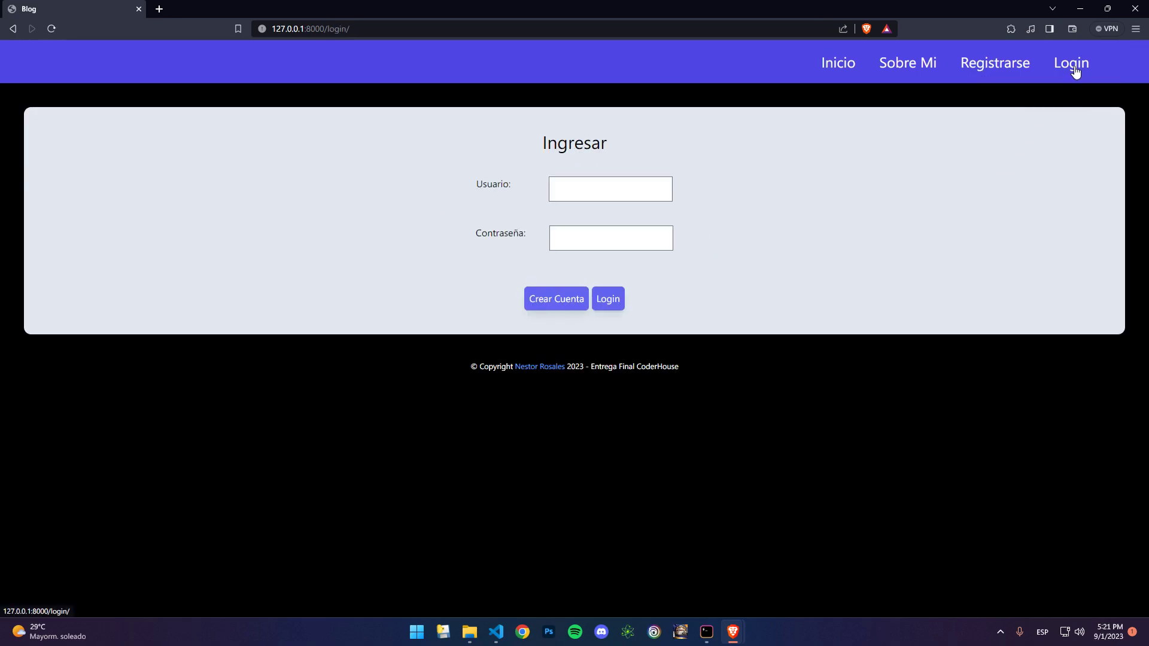
Step: Fill the Registro form with username TestingUser, a test e-mail address, a password and its confirmation
{"action": "left_click", "coordinate": [987, 72]}
{"action": "left_click", "coordinate": [666, 232]}
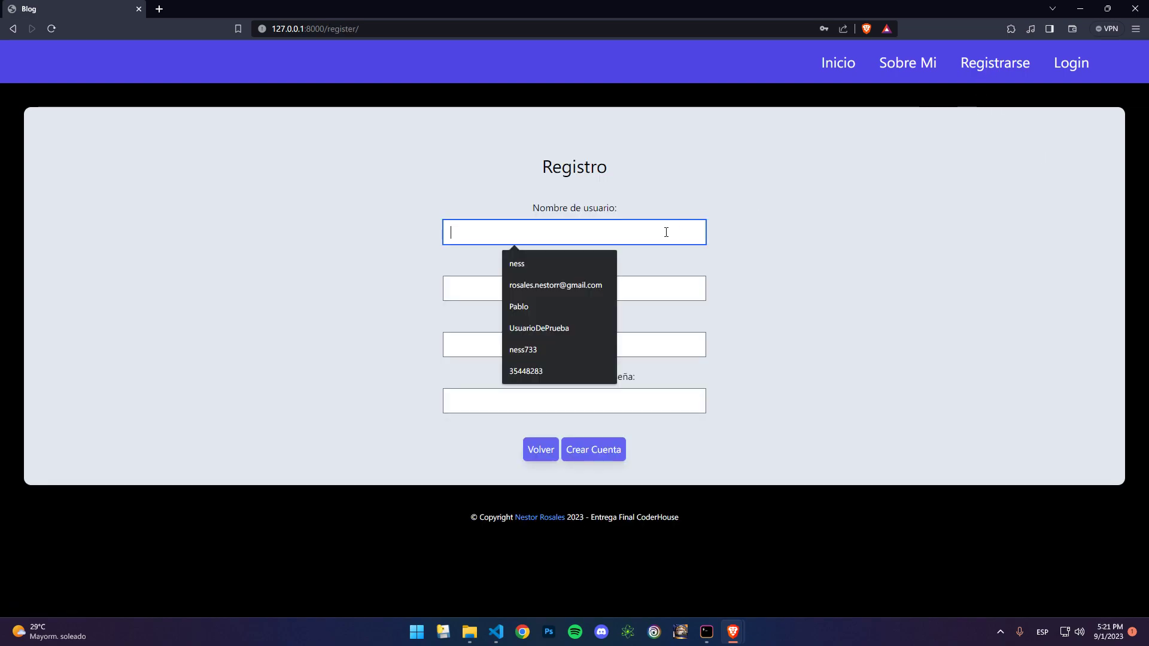
{"action": "type", "text": "Testing"}
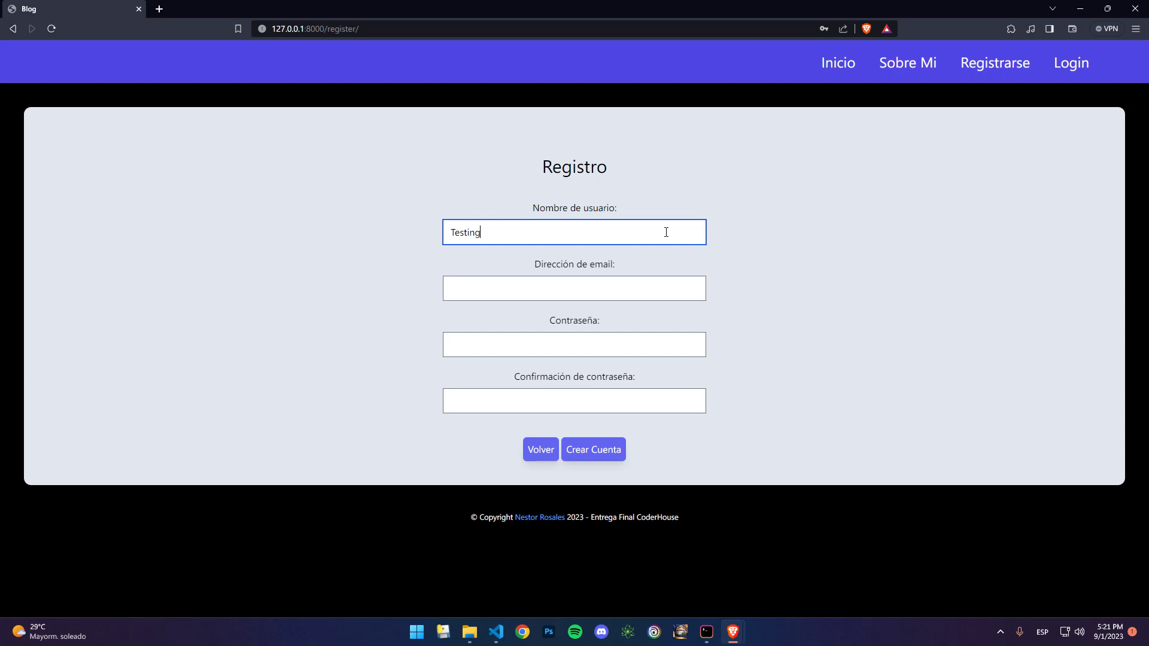
{"action": "type", "text": "User"}
{"action": "key", "text": "Tab"}
{"action": "type", "text": "testing@email.com"}
{"action": "key", "text": "Tab"}
{"action": "type", "text": "testing1234567"}
{"action": "key", "text": "Tab"}
{"action": "type", "text": "testing12345678"}
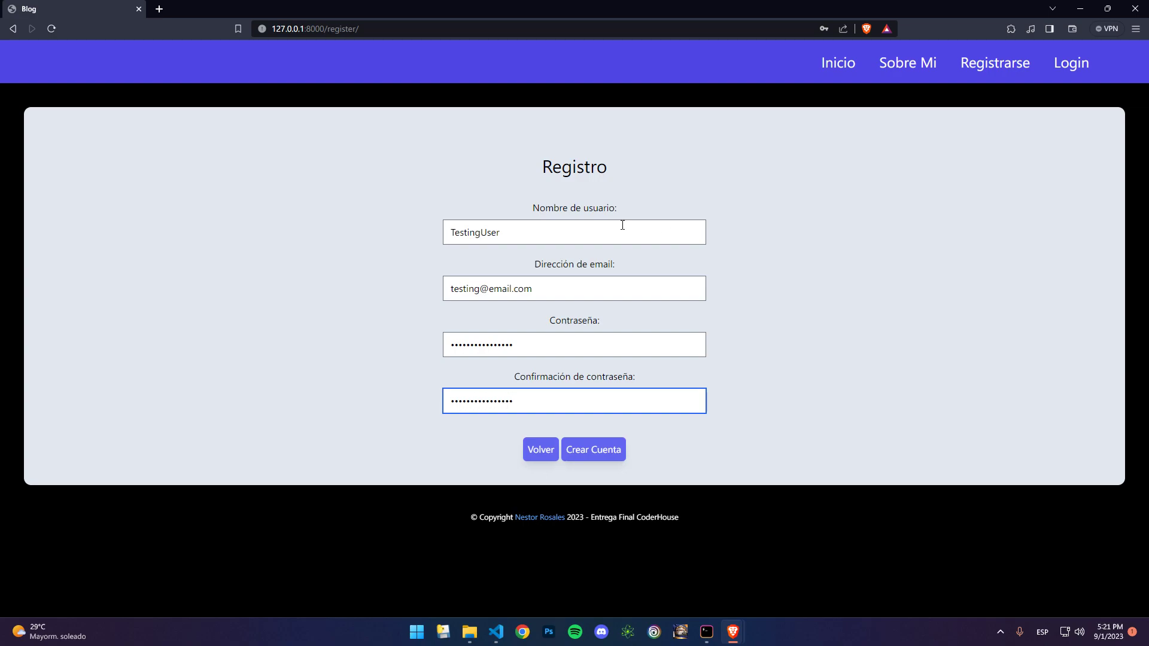
Step: Create the account, save its password in Brave, and log in using the saved credentials
{"action": "left_click", "coordinate": [605, 451]}
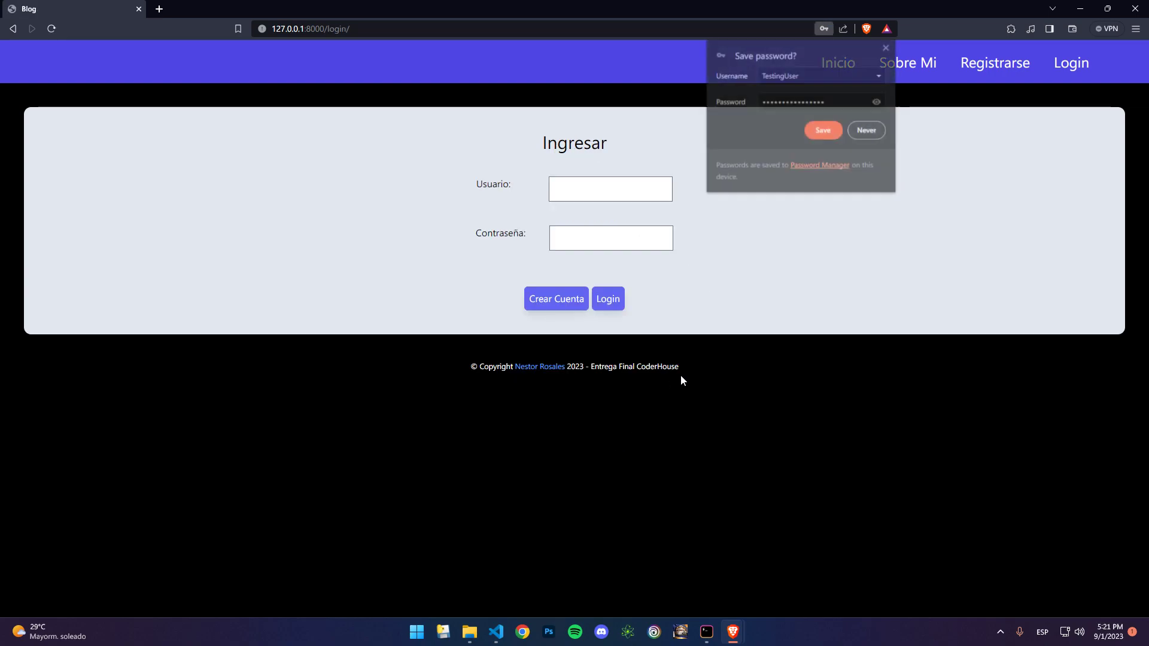
{"action": "left_click", "coordinate": [827, 127]}
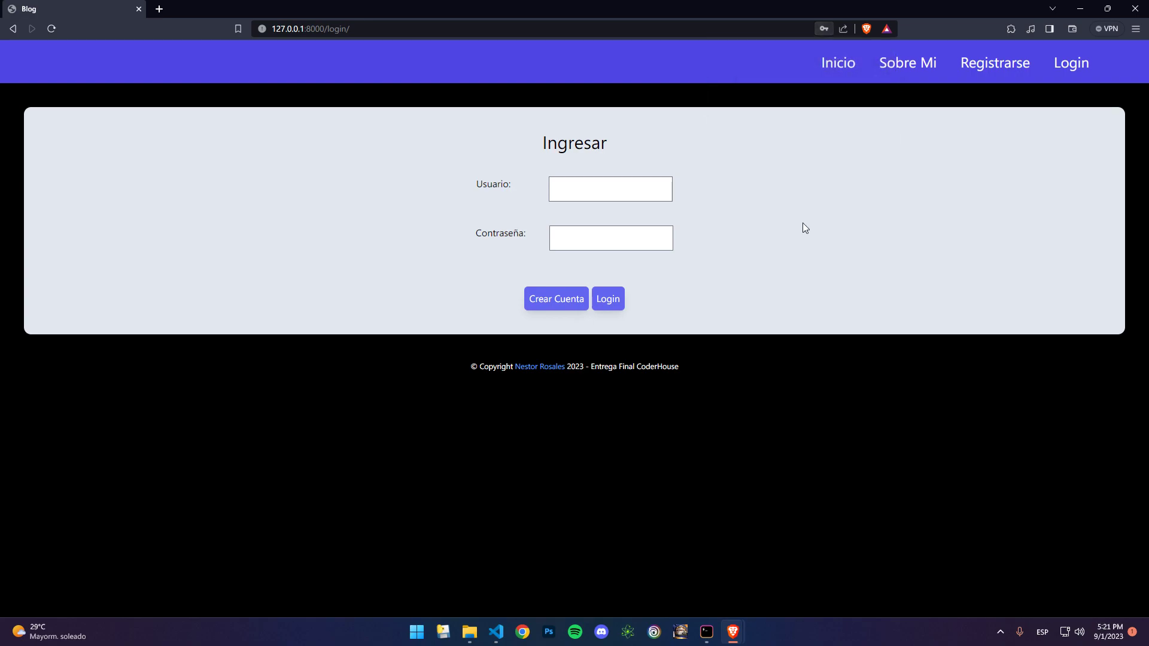
{"action": "left_click", "coordinate": [626, 191]}
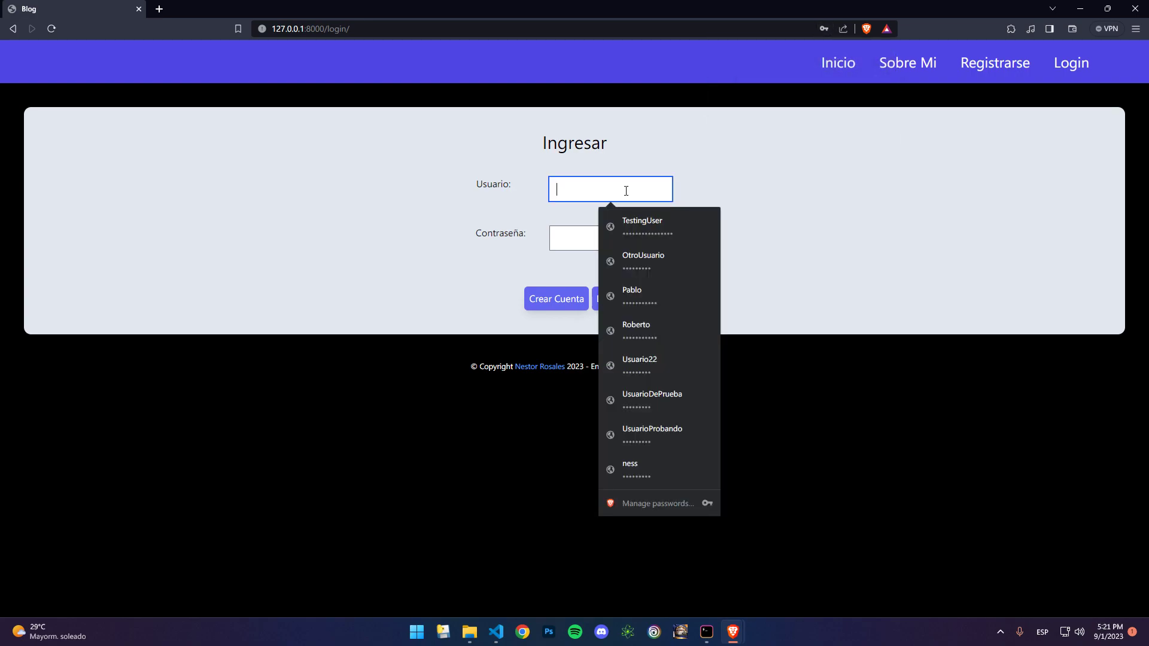
{"action": "left_click", "coordinate": [662, 229]}
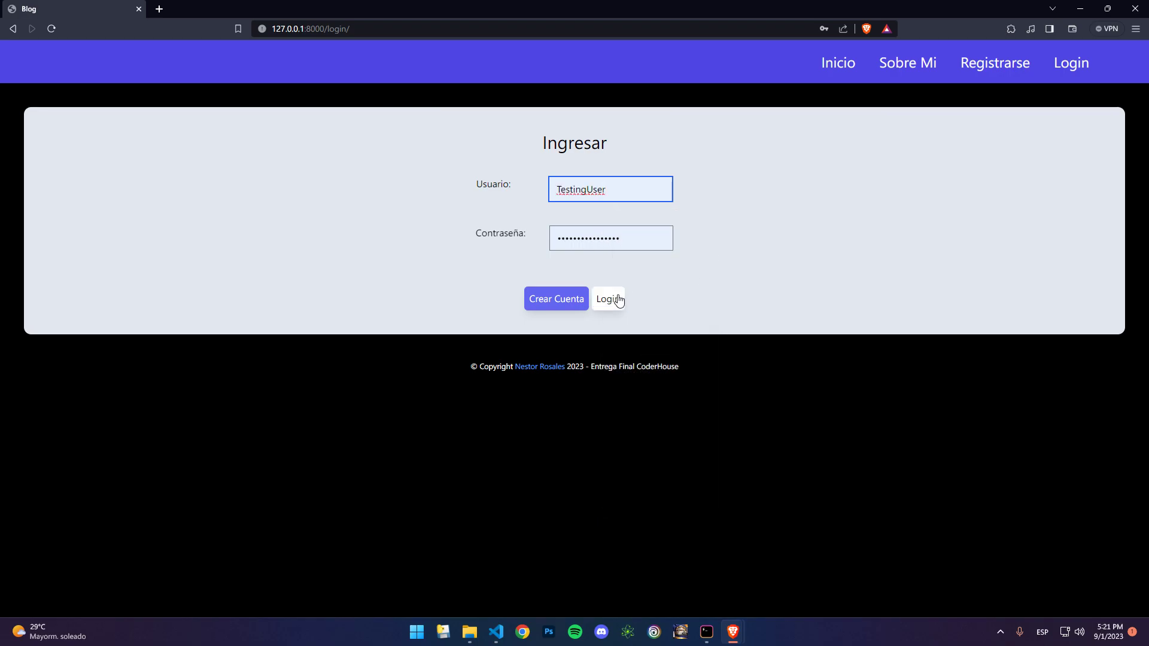
{"action": "left_click", "coordinate": [618, 300]}
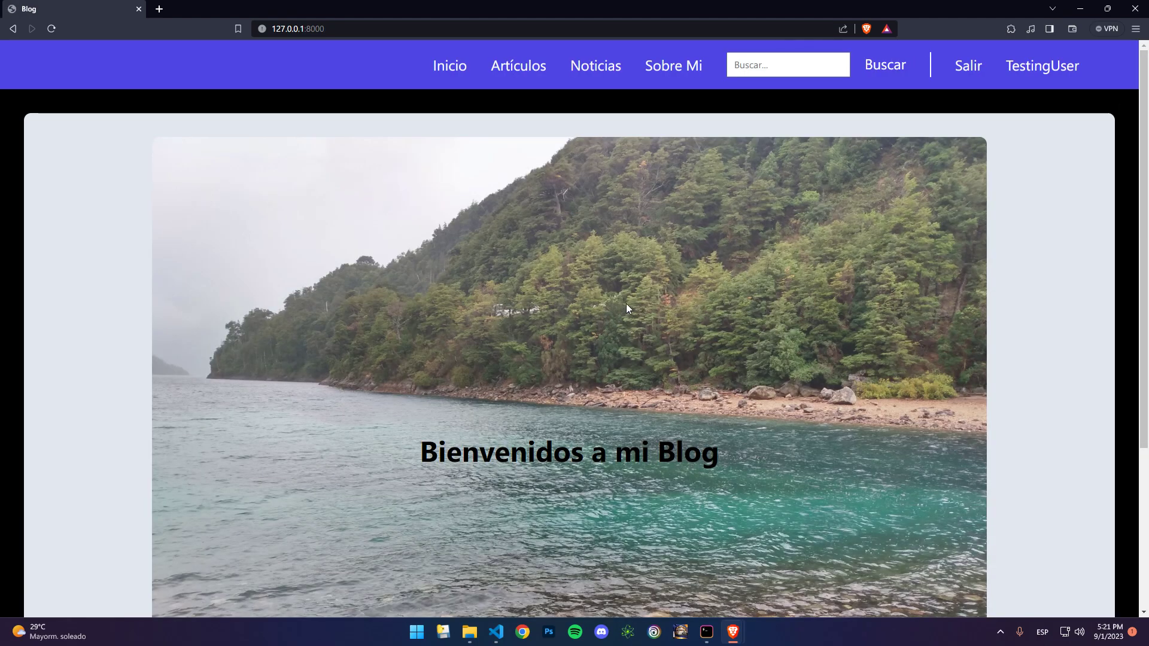
Step: Open the Otro articulo article from the Artículos list and scroll to its comments
{"action": "scroll", "coordinate": [625, 304], "scroll_direction": "down", "scroll_amount": 10}
{"action": "scroll", "coordinate": [625, 304], "scroll_direction": "up", "scroll_amount": 10}
{"action": "left_click", "coordinate": [767, 64]}
{"action": "left_click", "coordinate": [525, 73]}
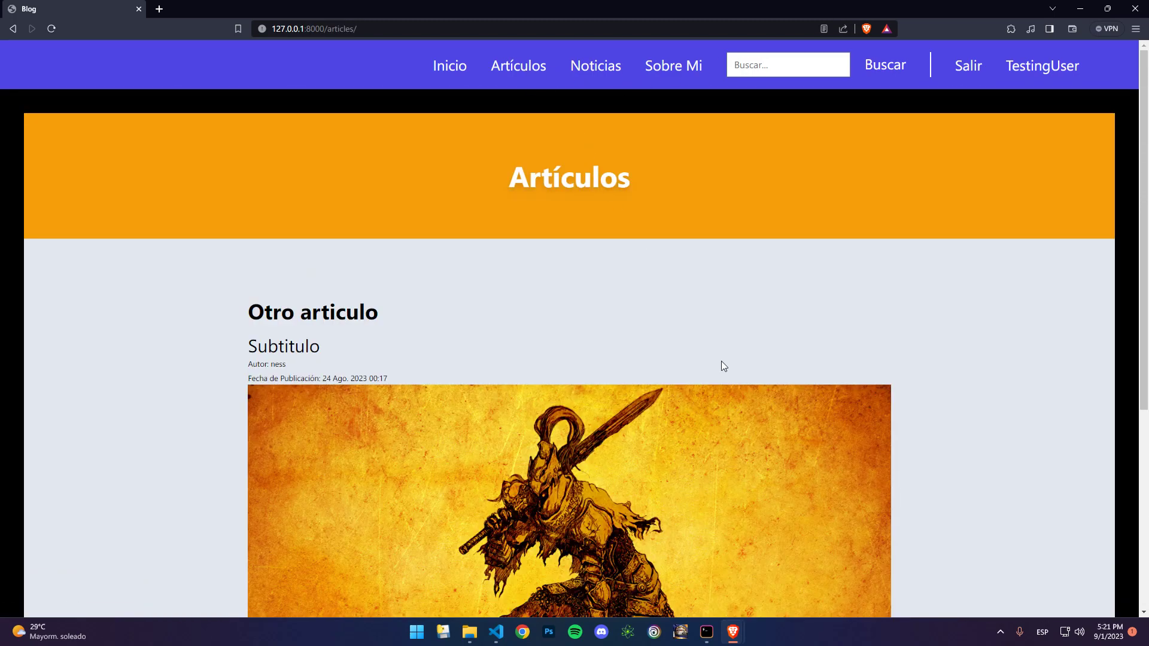
{"action": "scroll", "coordinate": [723, 367], "scroll_direction": "down", "scroll_amount": 5}
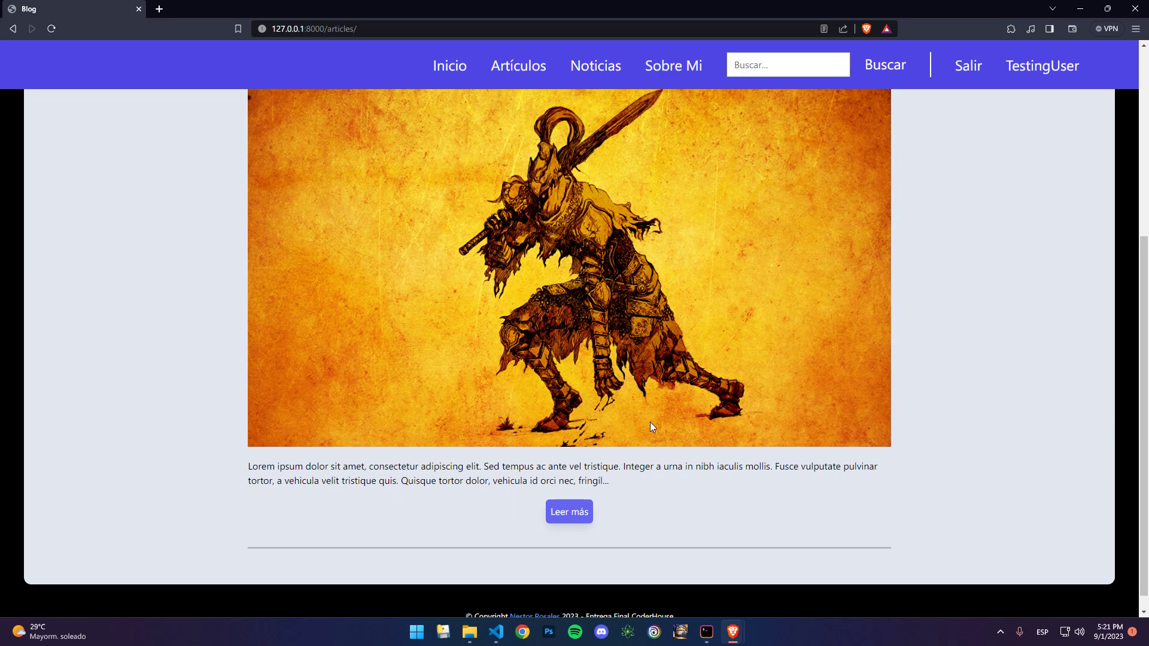
{"action": "left_click", "coordinate": [562, 512]}
{"action": "scroll", "coordinate": [582, 425], "scroll_direction": "down", "scroll_amount": 7}
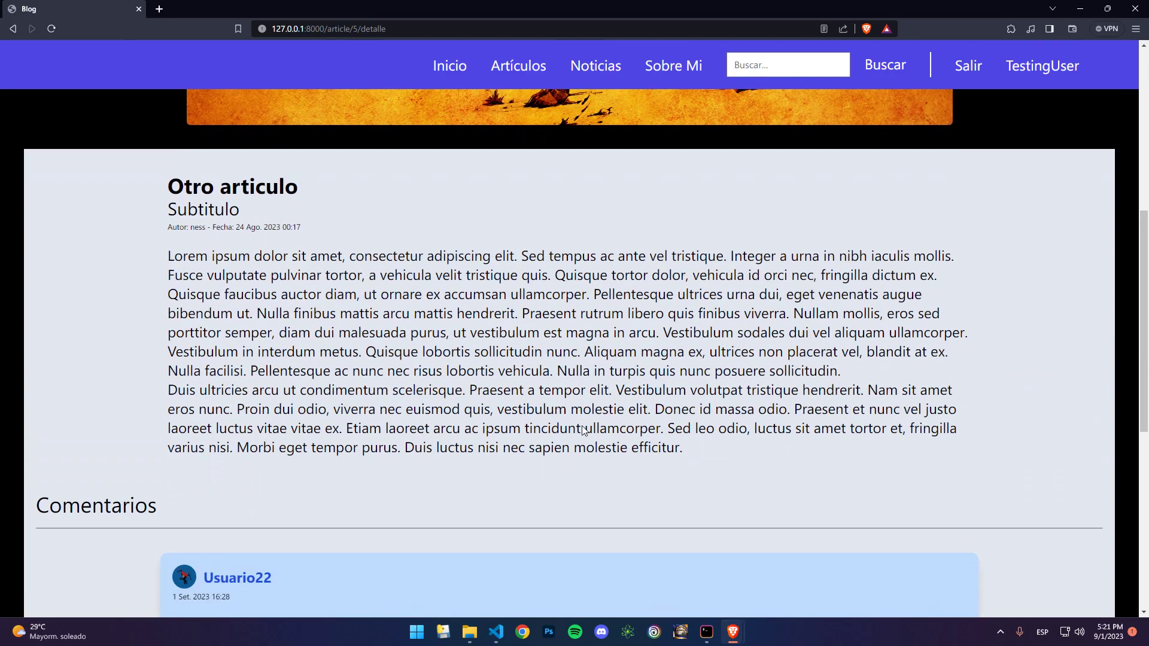
{"action": "scroll", "coordinate": [583, 427], "scroll_direction": "down", "scroll_amount": 7}
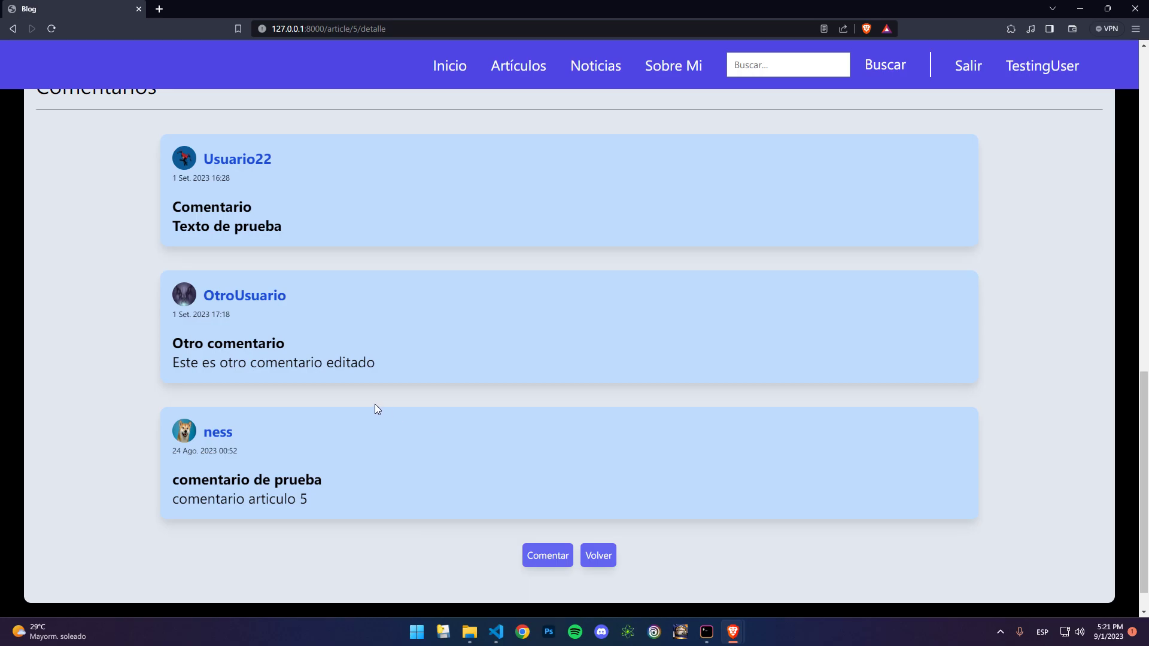
Step: View the third, first and second commenters' profiles, returning to the comments after each
{"action": "left_click", "coordinate": [217, 435]}
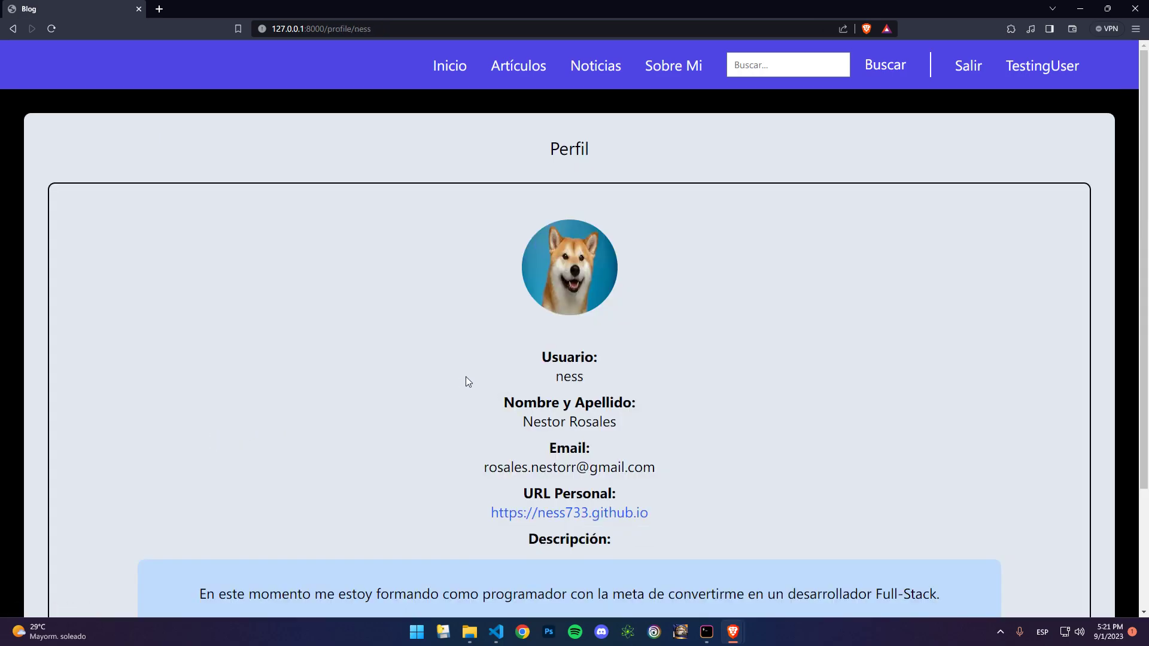
{"action": "scroll", "coordinate": [468, 381], "scroll_direction": "down", "scroll_amount": 3}
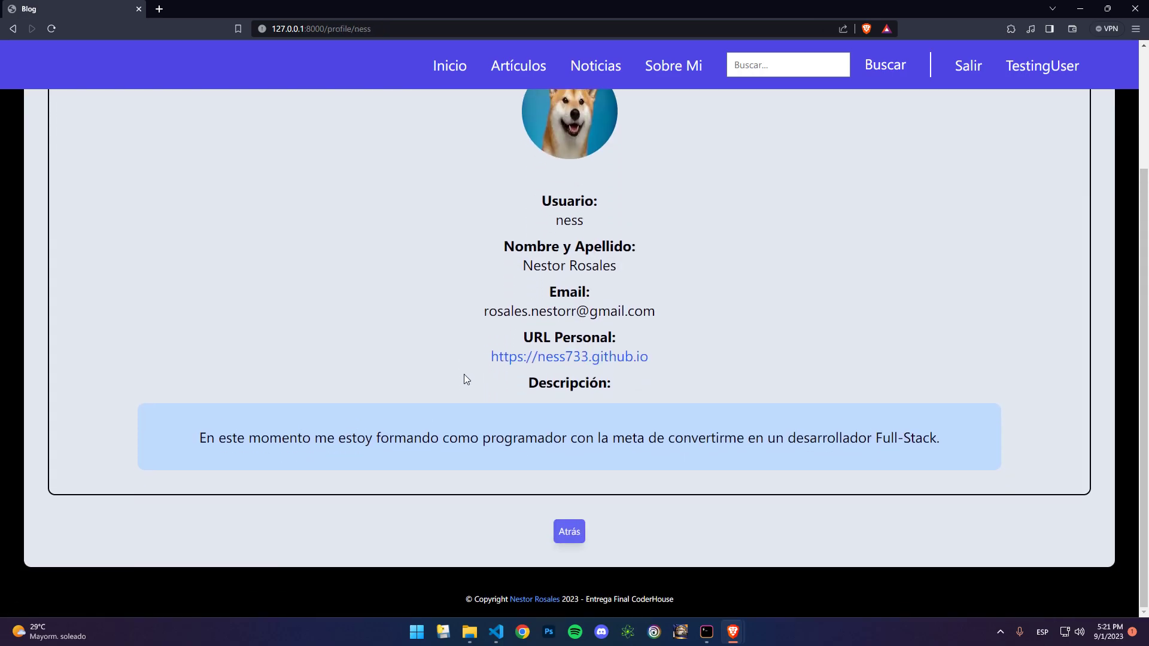
{"action": "left_click", "coordinate": [569, 531]}
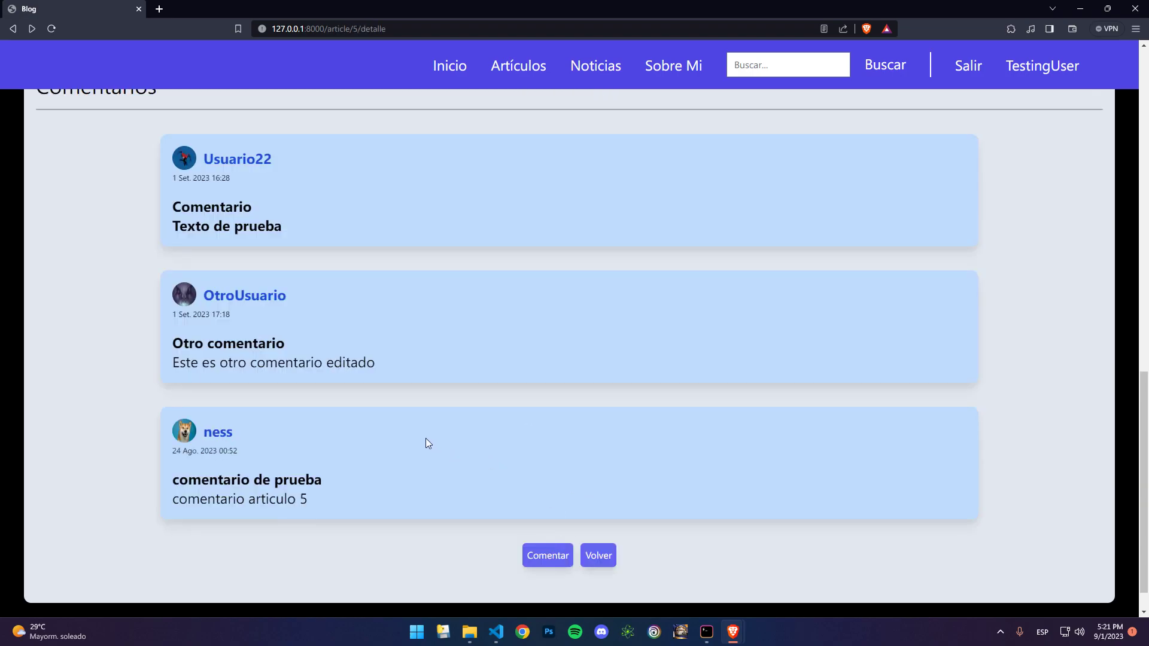
{"action": "scroll", "coordinate": [307, 372], "scroll_direction": "up", "scroll_amount": 2}
{"action": "left_click", "coordinate": [248, 285]}
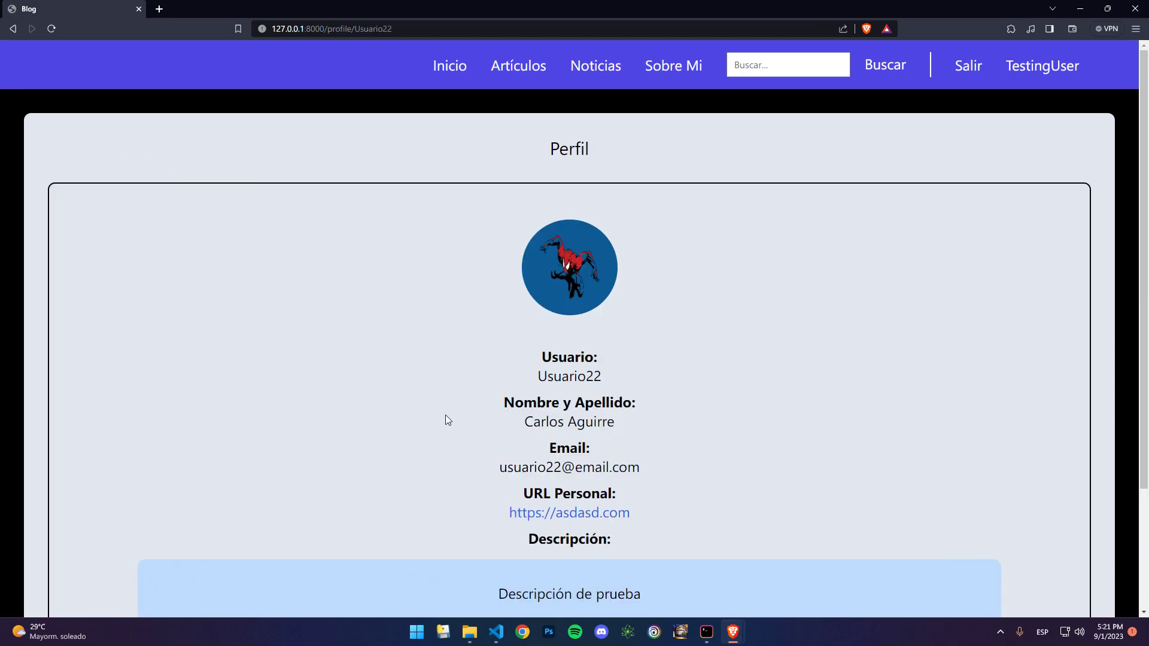
{"action": "scroll", "coordinate": [537, 459], "scroll_direction": "down", "scroll_amount": 3}
{"action": "left_click", "coordinate": [569, 531]}
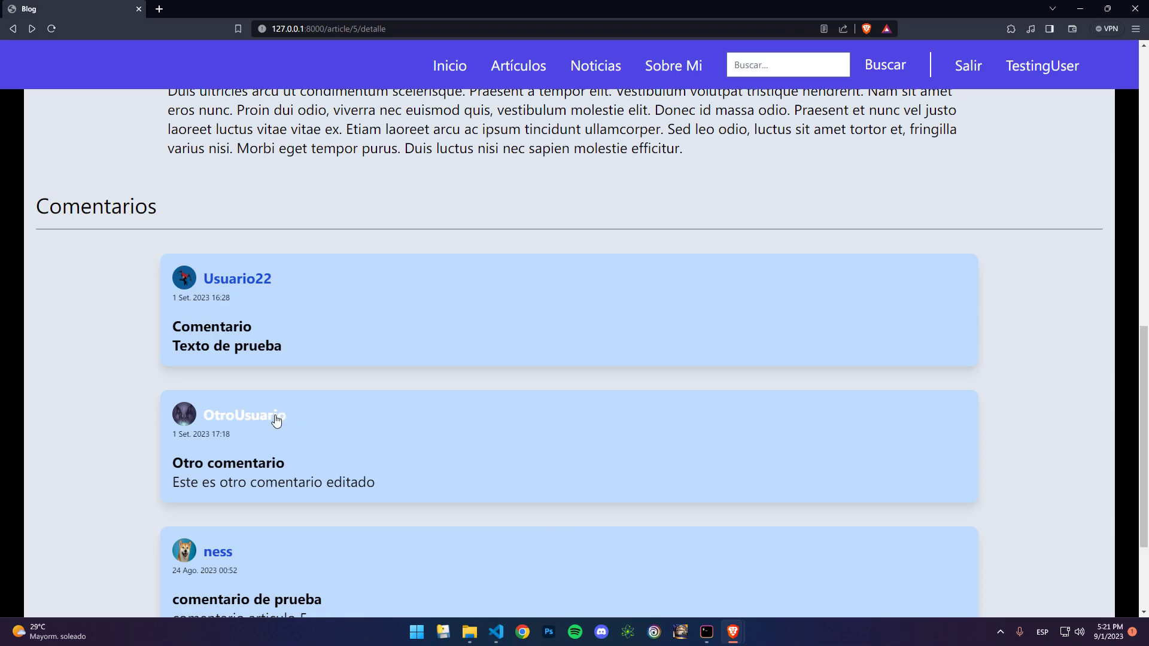
{"action": "left_click", "coordinate": [275, 421]}
{"action": "scroll", "coordinate": [411, 428], "scroll_direction": "down", "scroll_amount": 3}
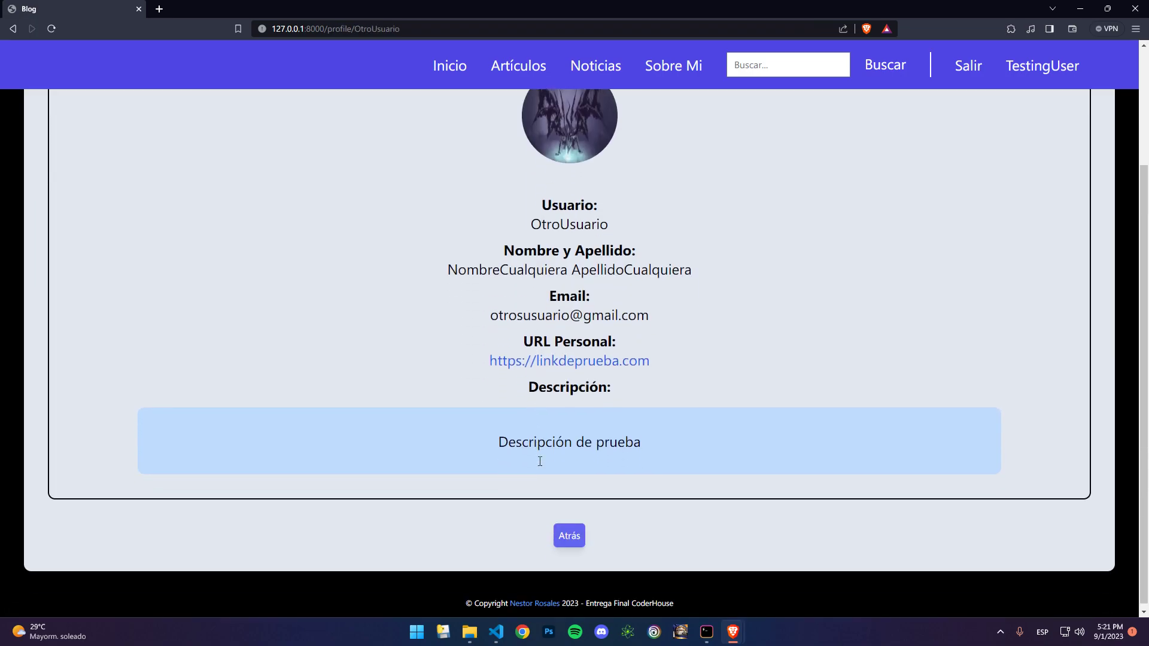
{"action": "left_click", "coordinate": [570, 539]}
{"action": "scroll", "coordinate": [467, 479], "scroll_direction": "down", "scroll_amount": 3}
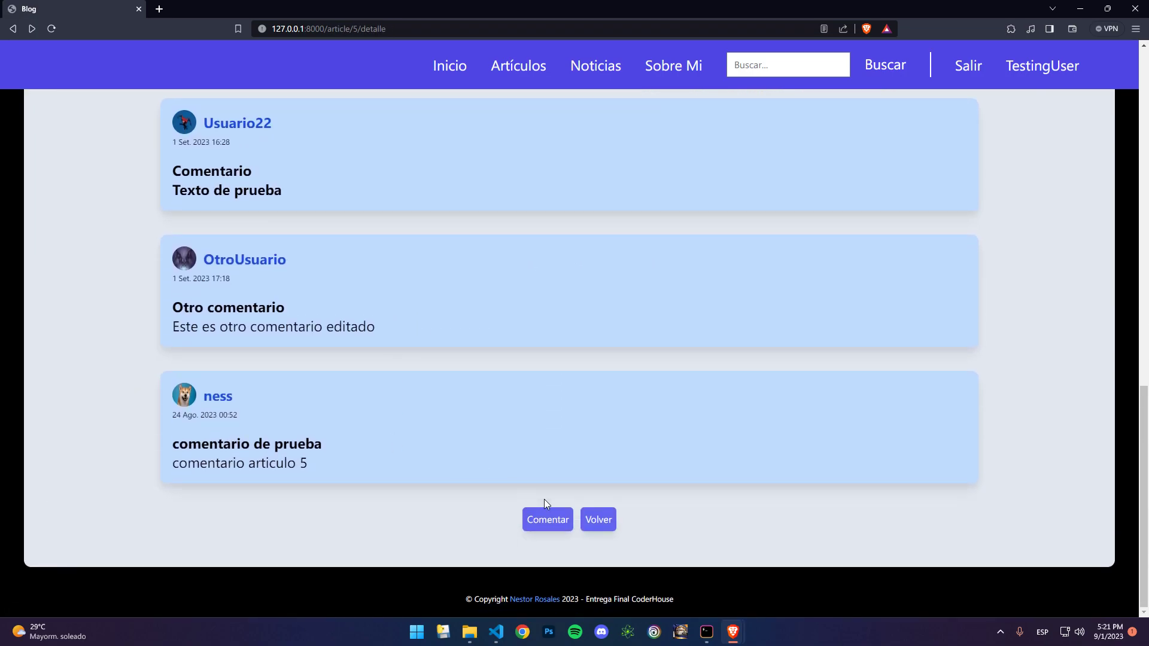
{"action": "left_click", "coordinate": [546, 518]}
Step: Submit a comment with title 'Nuevo comentario' and body 'Este es un nuevo comentario', then scroll to it
{"action": "left_click", "coordinate": [550, 187]}
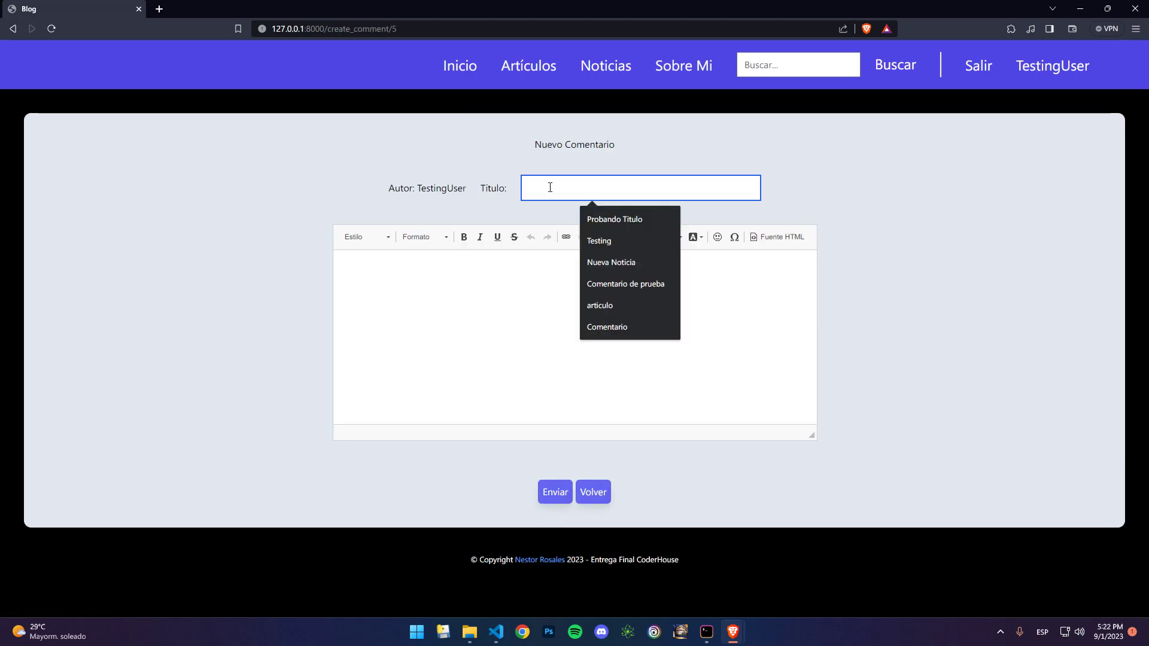
{"action": "type", "text": "Nuevo comentario"}
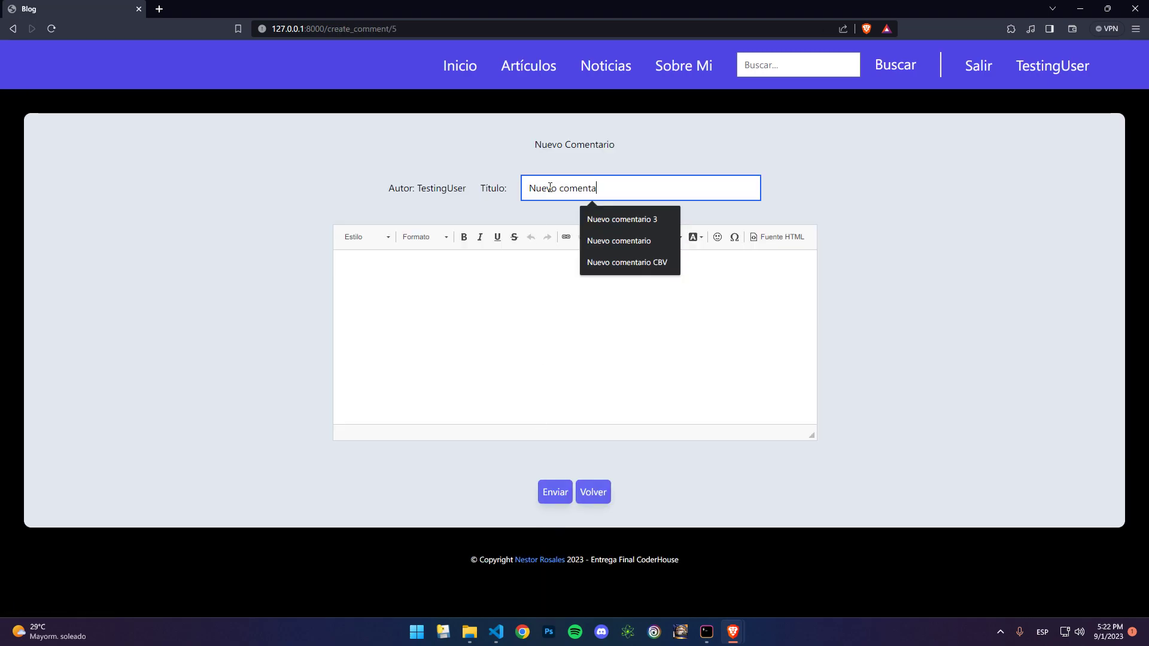
{"action": "left_click", "coordinate": [542, 310]}
{"action": "type", "text": "Es"}
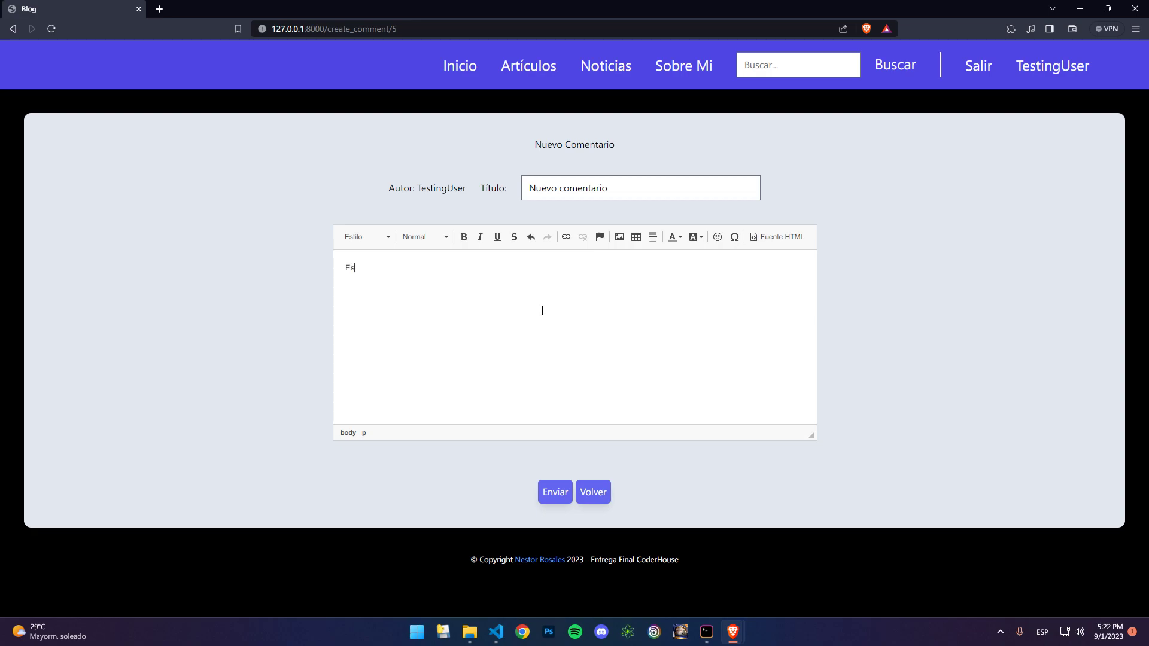
{"action": "type", "text": "te es un nuevo comentario"}
{"action": "left_click", "coordinate": [551, 494]}
{"action": "scroll", "coordinate": [425, 477], "scroll_direction": "down", "scroll_amount": 3}
{"action": "scroll", "coordinate": [426, 476], "scroll_direction": "down", "scroll_amount": 10}
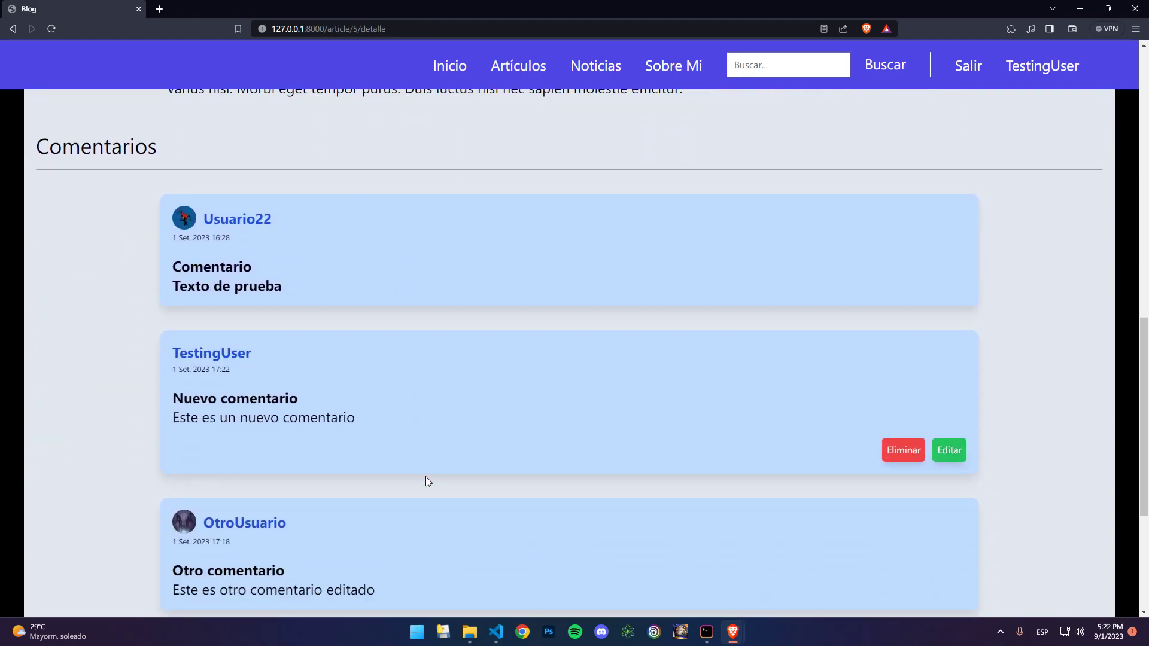
Step: Edit the new comment to append 'EDITADO', save it, and check the updated text
{"action": "left_click", "coordinate": [943, 454]}
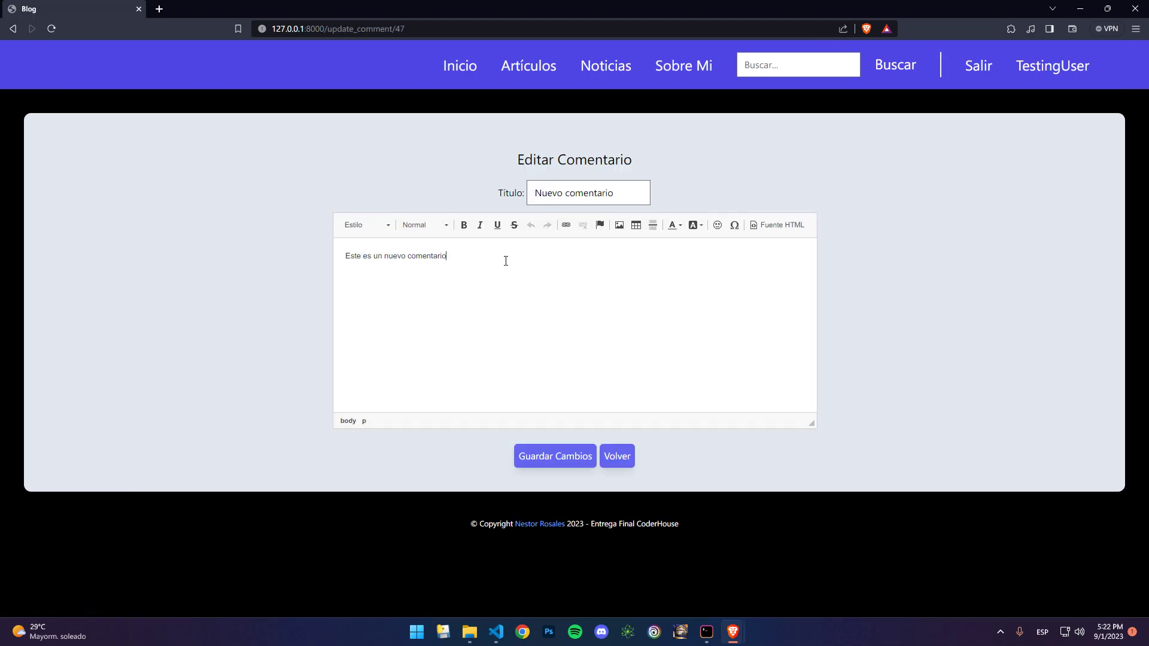
{"action": "type", "text": "EDITADO"}
{"action": "left_click", "coordinate": [565, 456]}
{"action": "scroll", "coordinate": [533, 414], "scroll_direction": "down", "scroll_amount": 10}
{"action": "scroll", "coordinate": [533, 414], "scroll_direction": "down", "scroll_amount": 3}
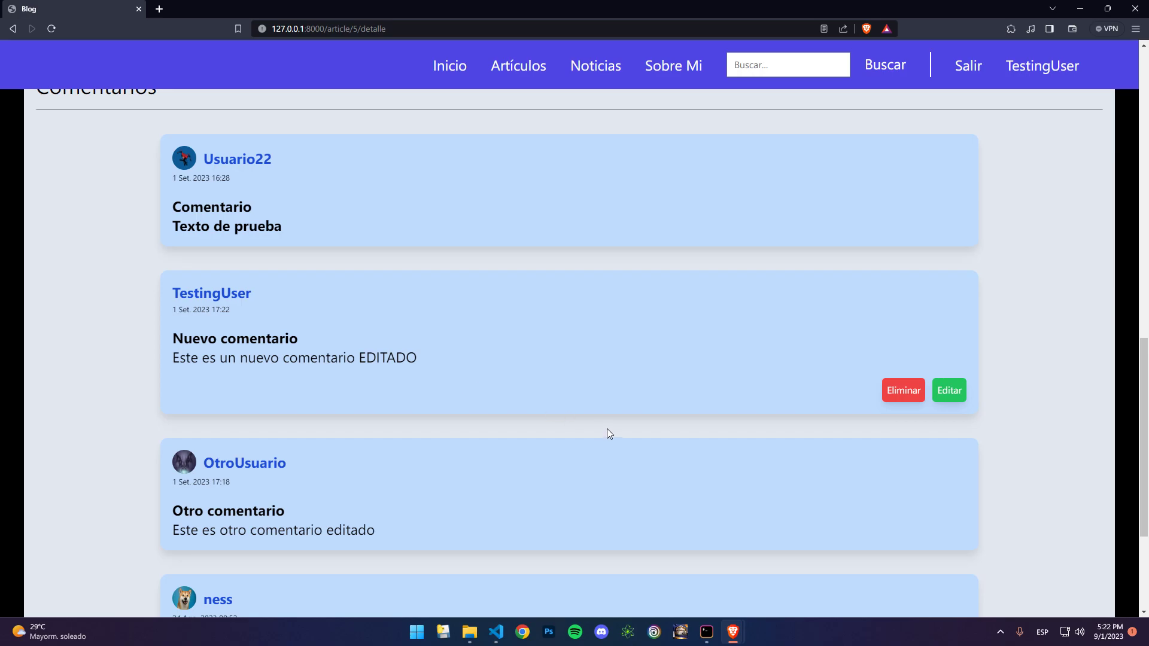
Step: Delete the Nuevo comentario comment, confirm, and verify only the three other comments remain
{"action": "left_click", "coordinate": [892, 387]}
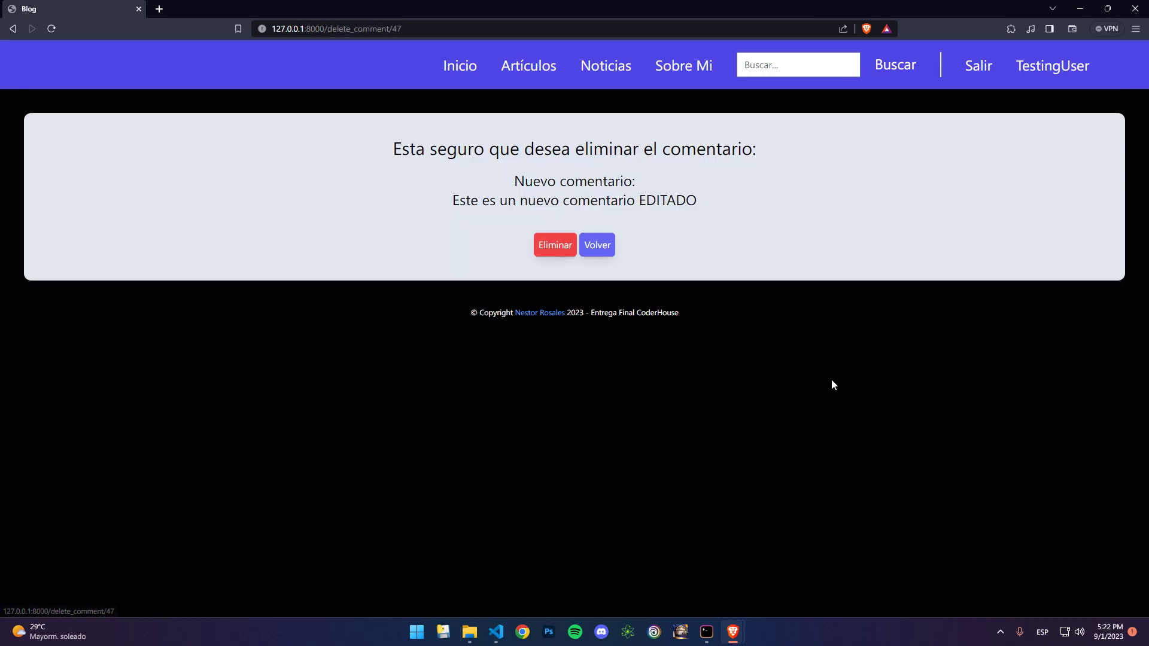
{"action": "left_click", "coordinate": [555, 246]}
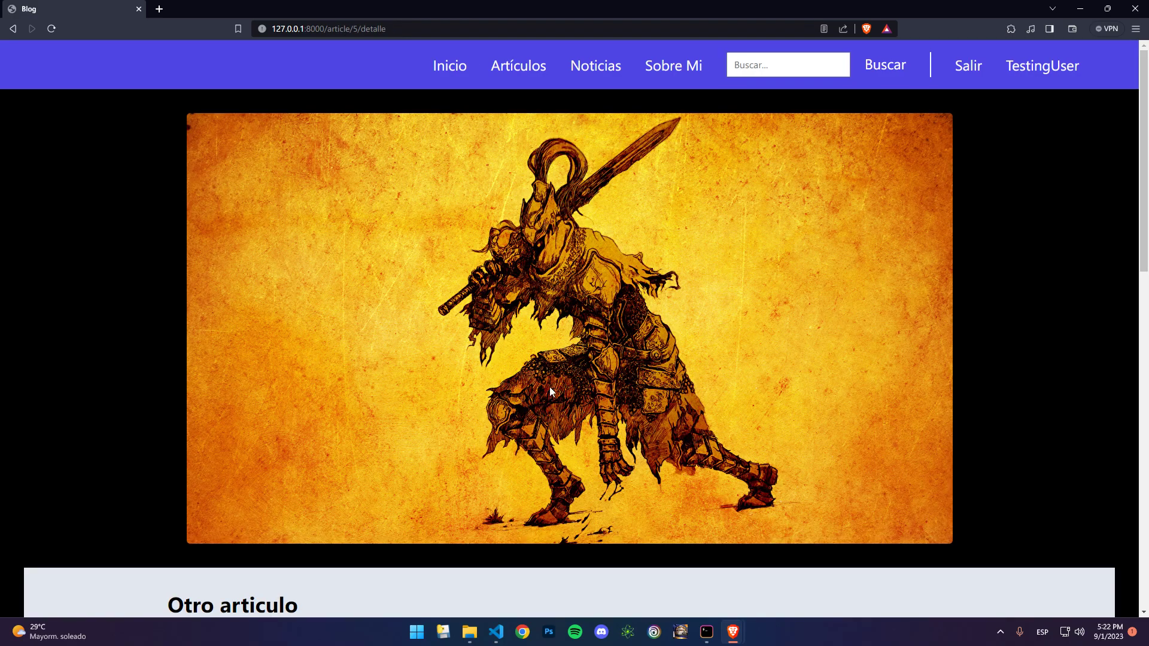
{"action": "scroll", "coordinate": [550, 389], "scroll_direction": "down", "scroll_amount": 15}
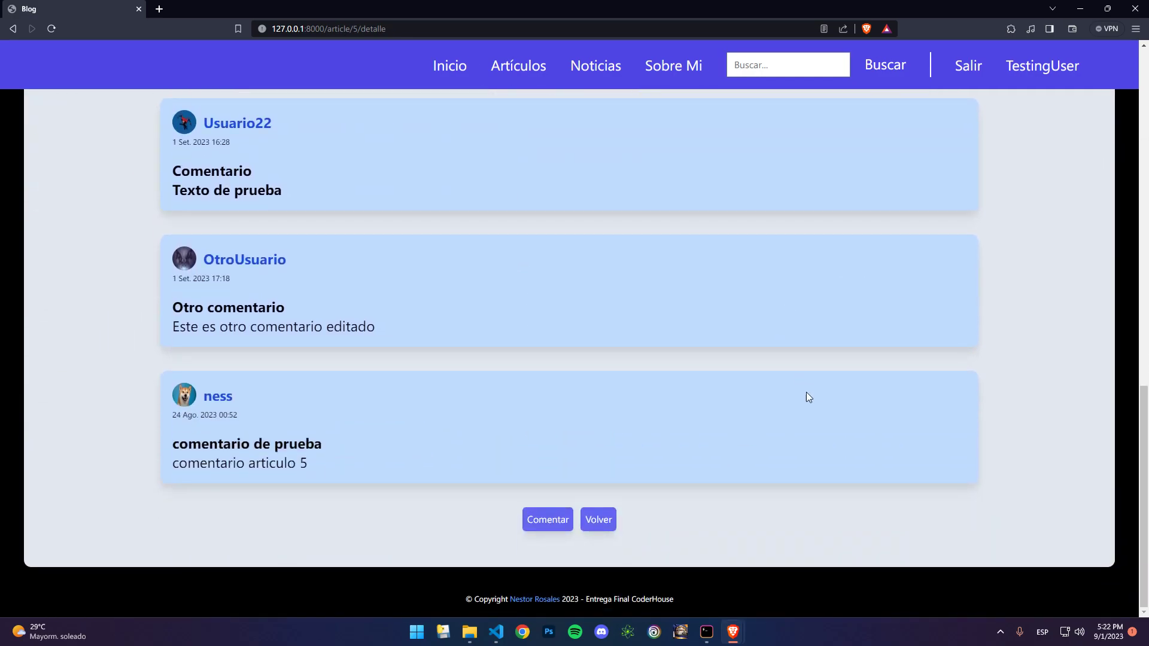
{"action": "scroll", "coordinate": [592, 371], "scroll_direction": "up", "scroll_amount": 6}
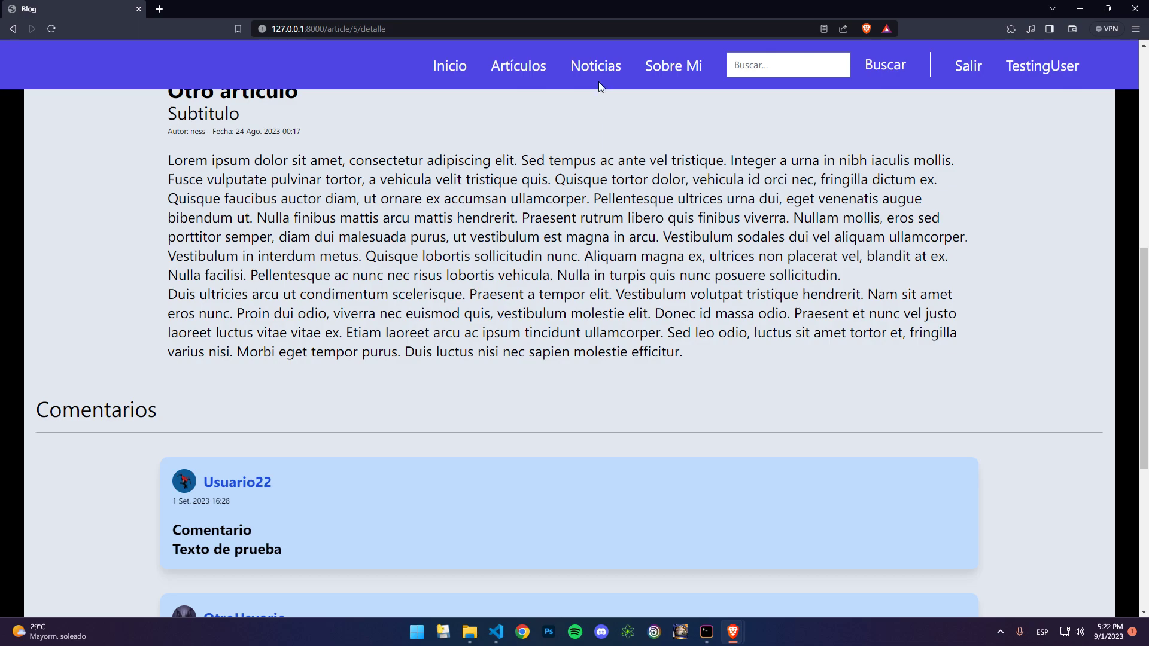
Step: Read the full 'Noticia' item from the Noticias list and go back to the list
{"action": "left_click", "coordinate": [597, 82]}
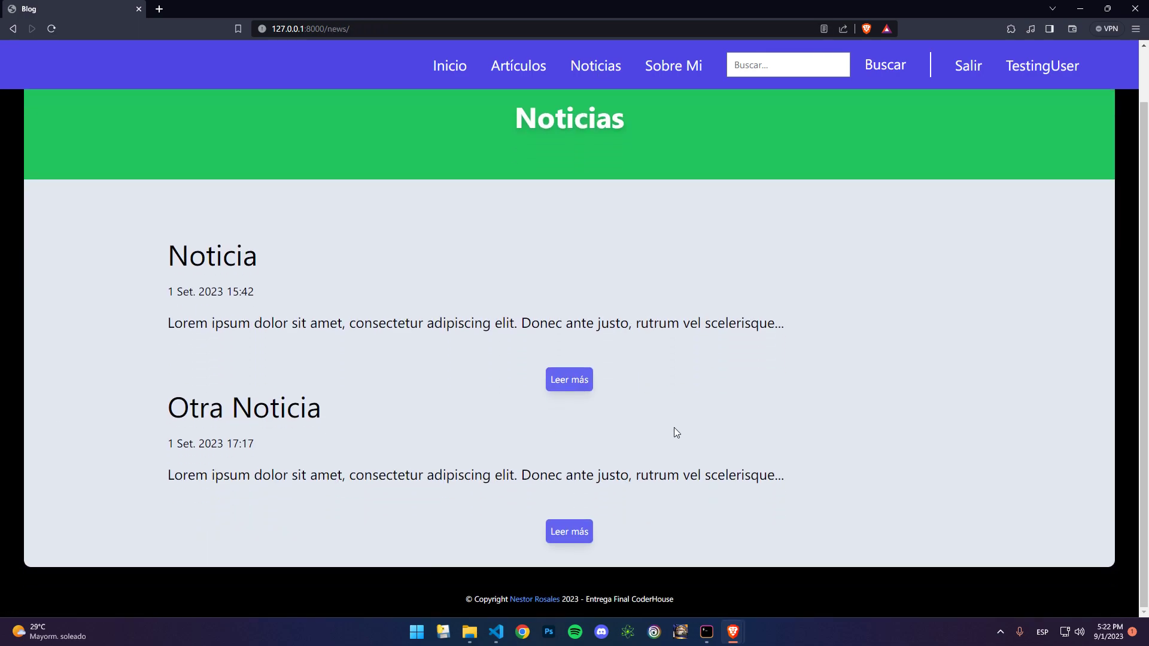
{"action": "left_click", "coordinate": [575, 386]}
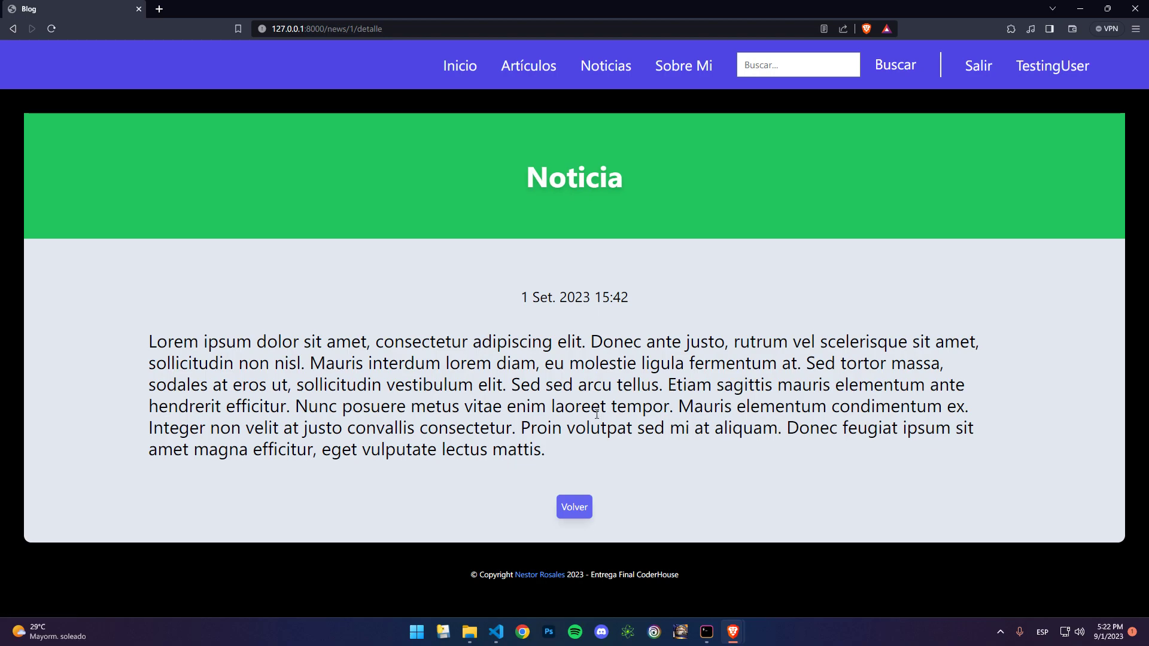
{"action": "left_click", "coordinate": [576, 506]}
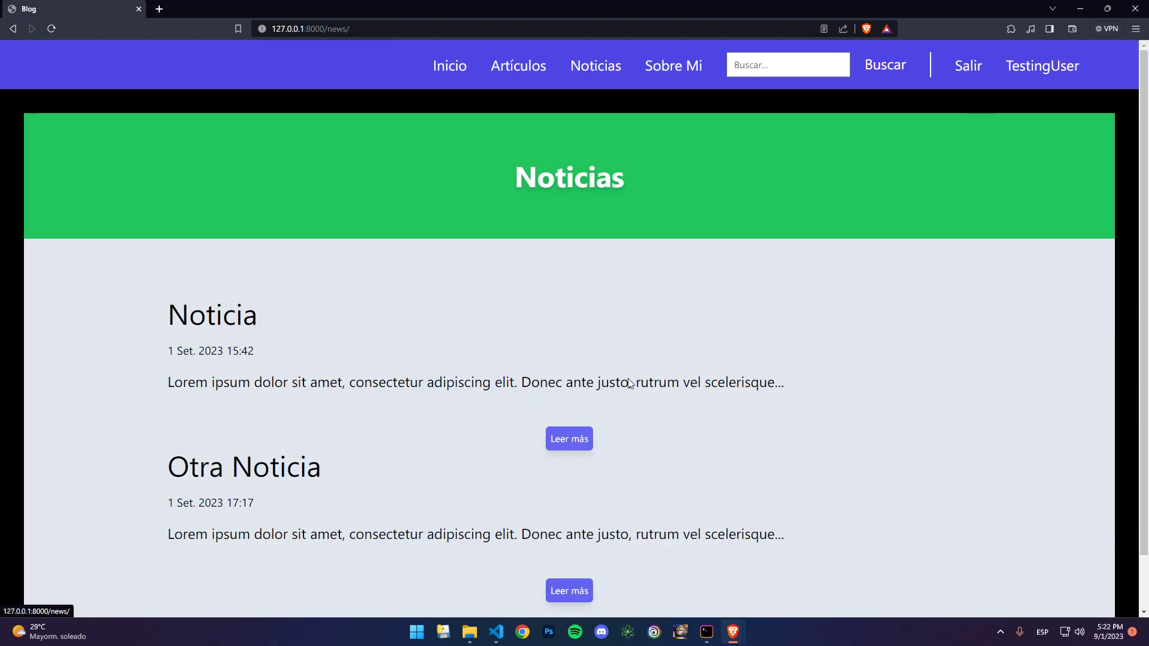
Step: Search posts for 'articulo' and read through the Otro articulo result
{"action": "left_click", "coordinate": [780, 63]}
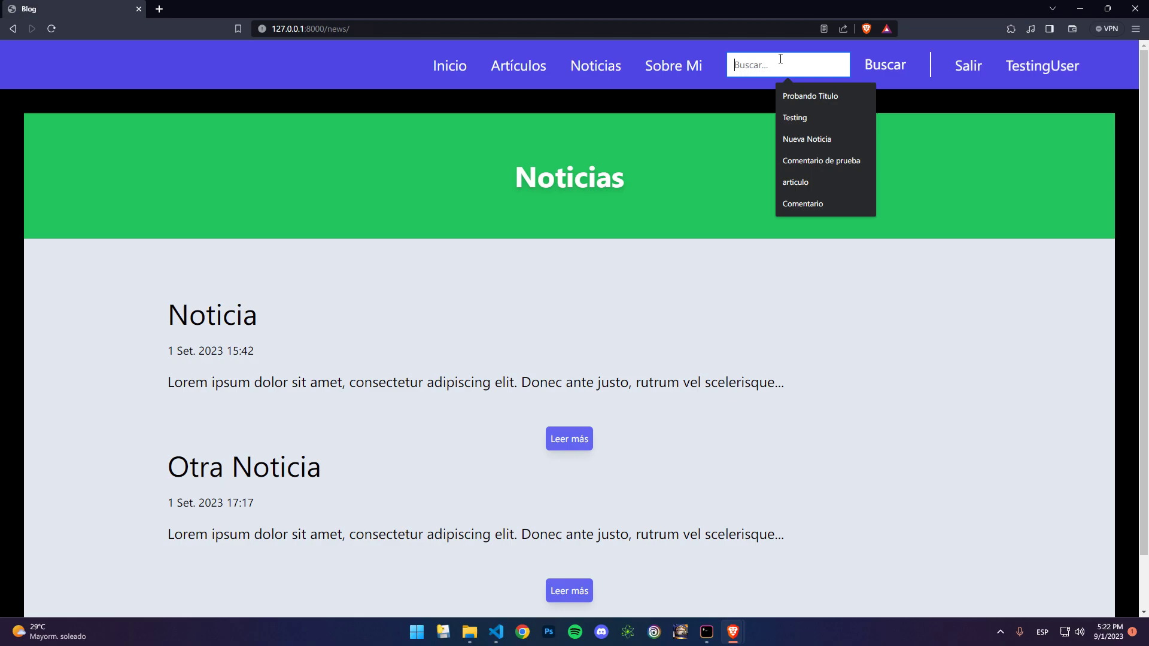
{"action": "type", "text": "articulo"}
{"action": "key", "text": "Return"}
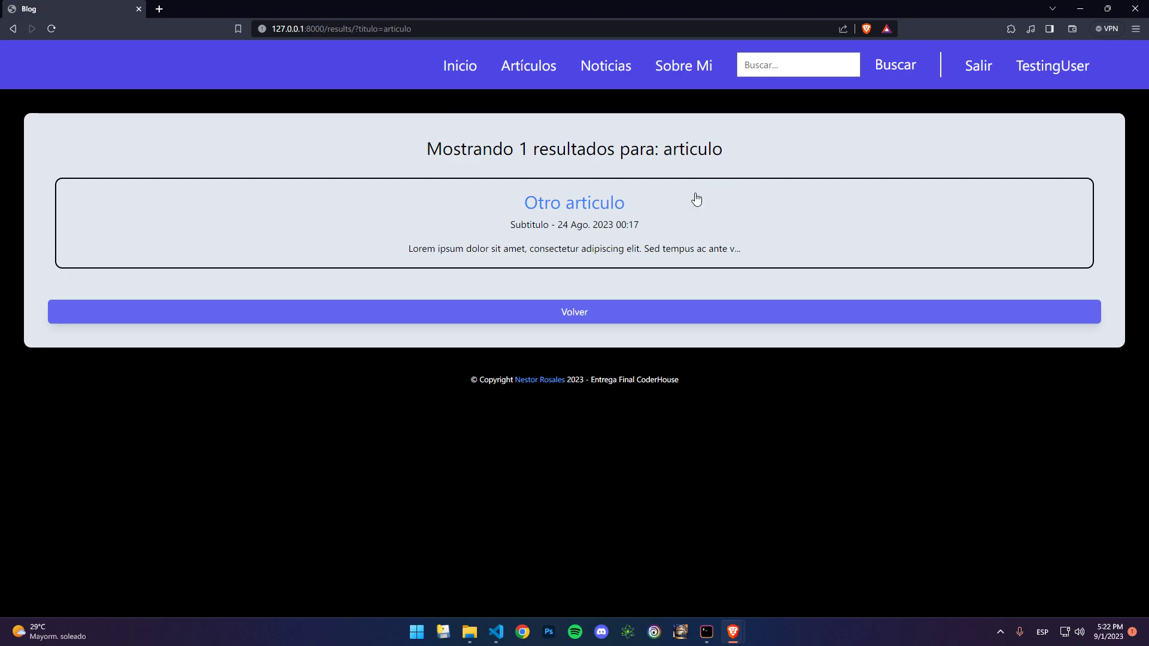
{"action": "left_click", "coordinate": [602, 205]}
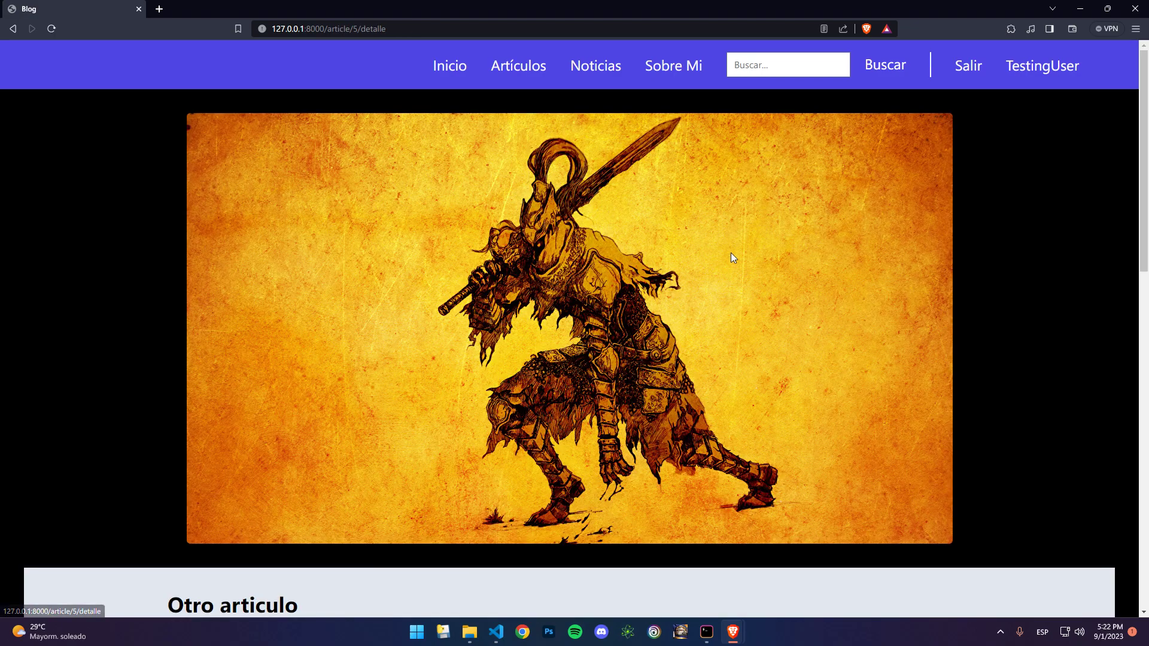
{"action": "scroll", "coordinate": [725, 275], "scroll_direction": "down", "scroll_amount": 5}
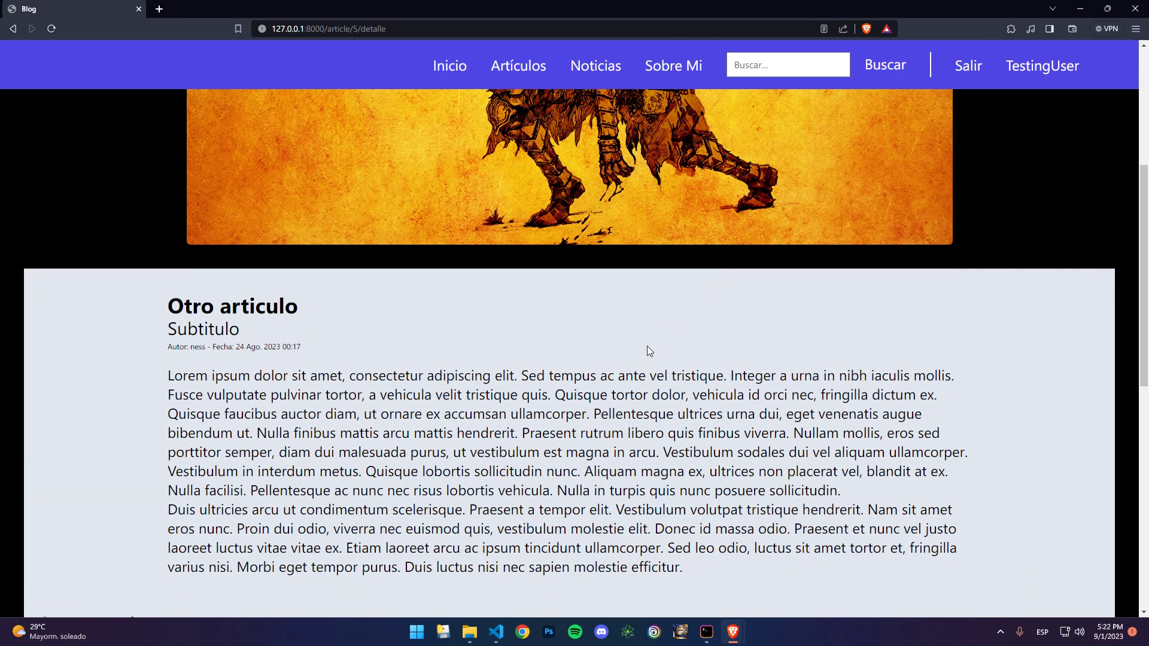
{"action": "scroll", "coordinate": [647, 346], "scroll_direction": "down", "scroll_amount": 1}
{"action": "scroll", "coordinate": [647, 346], "scroll_direction": "down", "scroll_amount": 9}
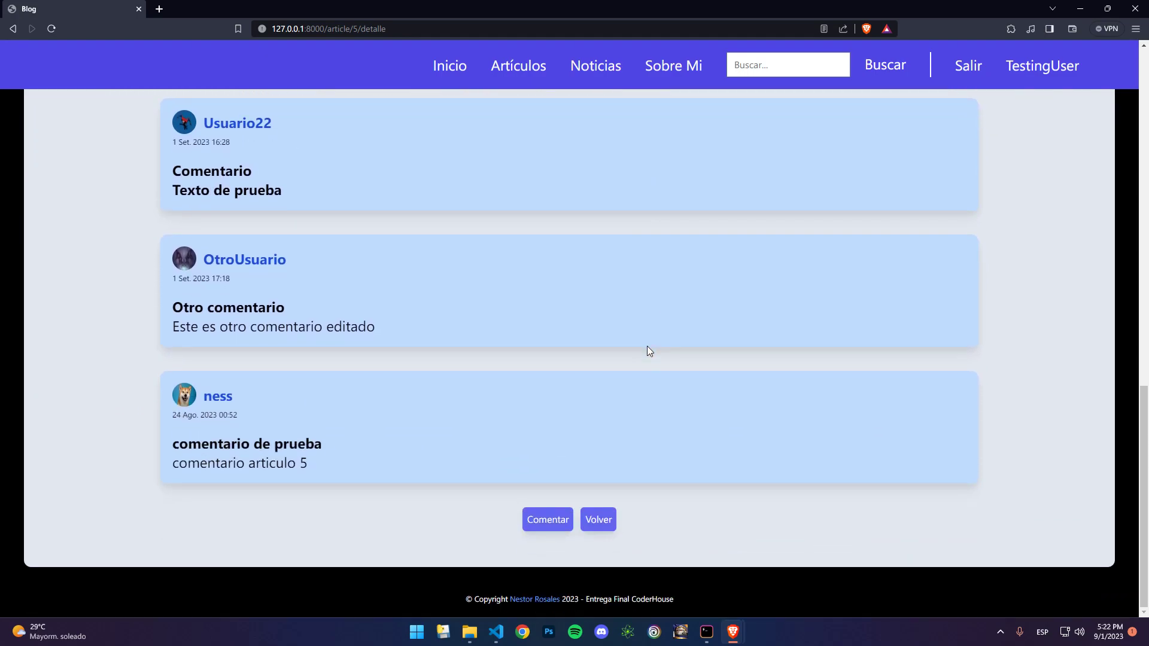
{"action": "scroll", "coordinate": [647, 346], "scroll_direction": "up", "scroll_amount": 12}
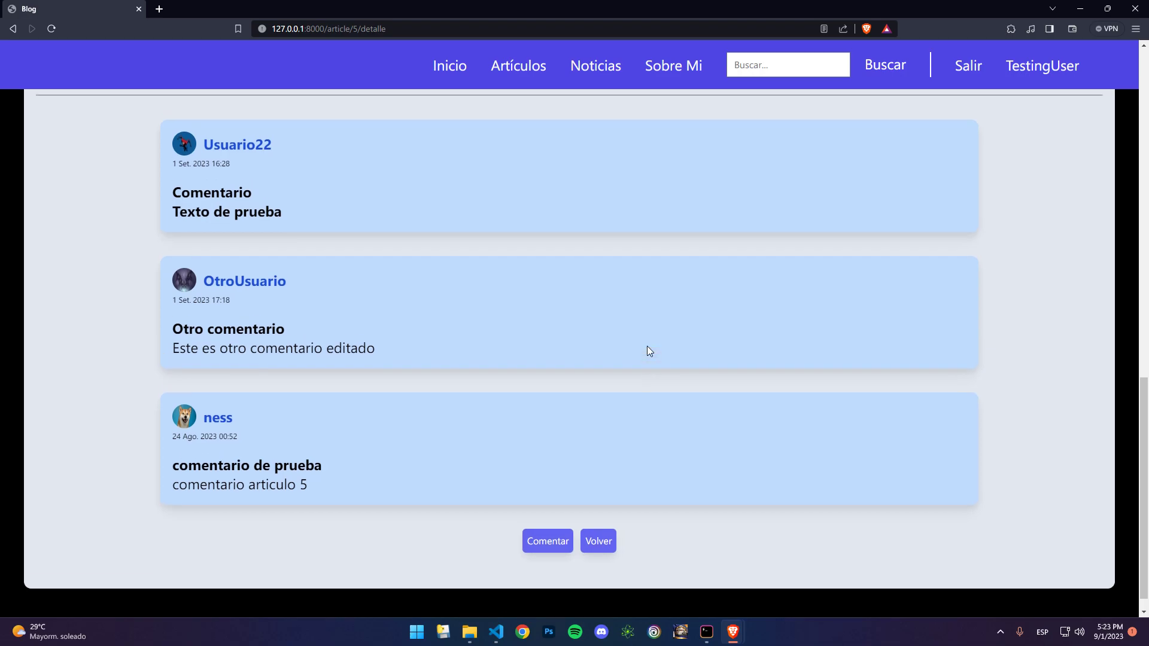
{"action": "scroll", "coordinate": [880, 139], "scroll_direction": "up", "scroll_amount": 1}
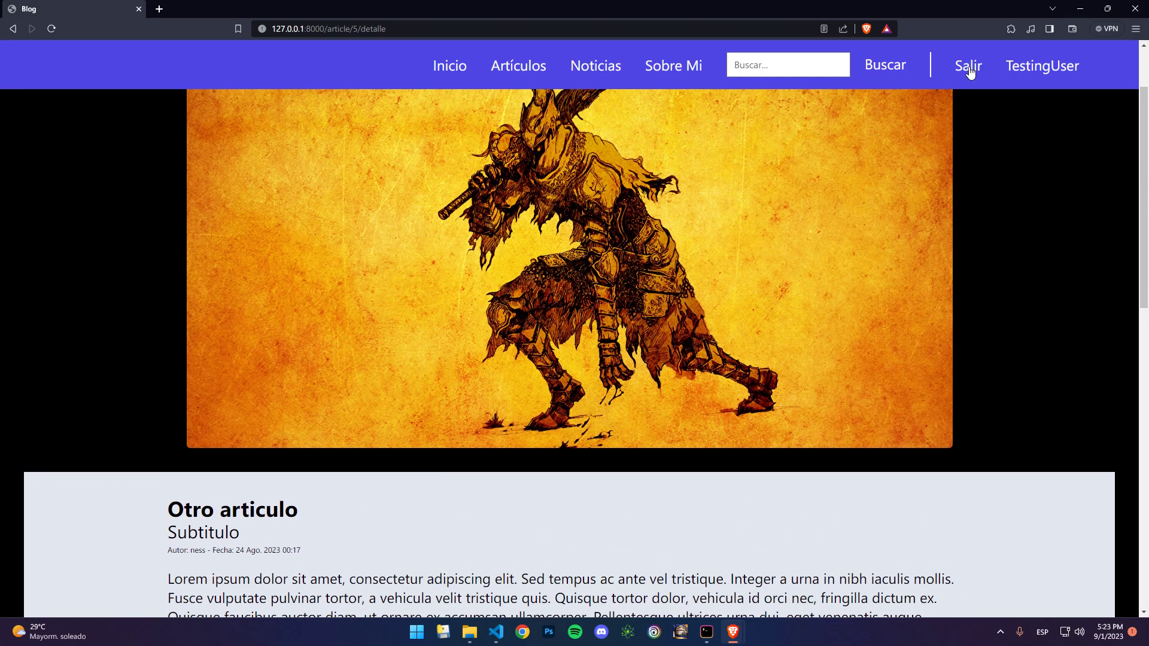
Step: Open Editar Perfil from your profile and enter a first name and last name
{"action": "left_click", "coordinate": [1044, 67]}
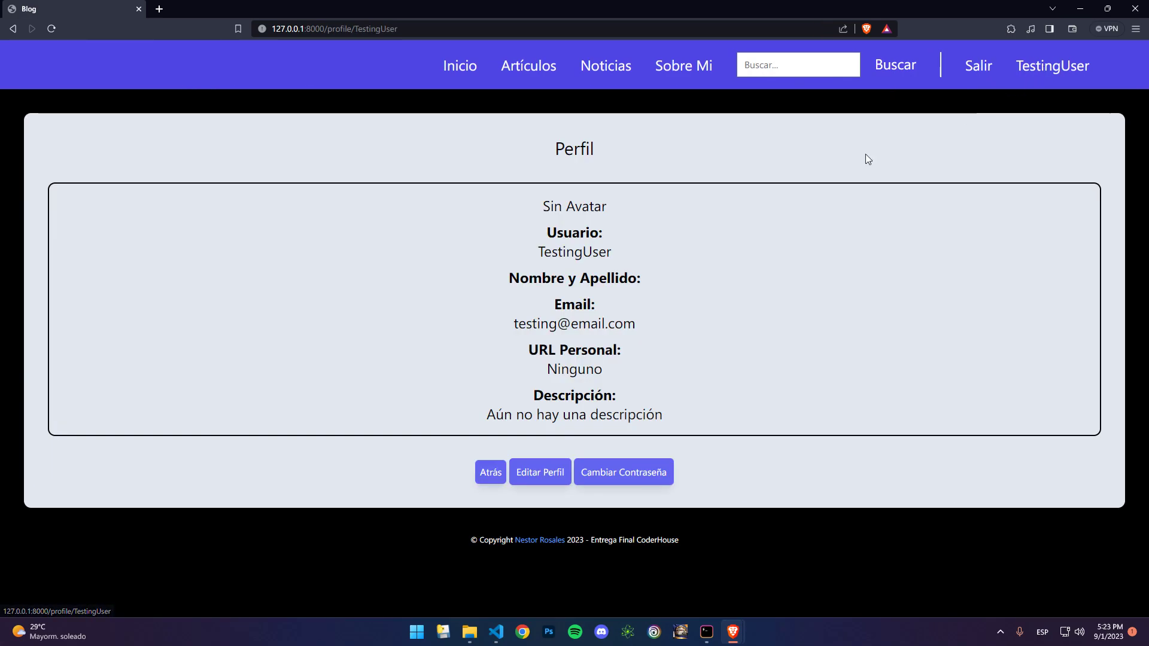
{"action": "left_click", "coordinate": [544, 471]}
{"action": "left_click", "coordinate": [592, 262]}
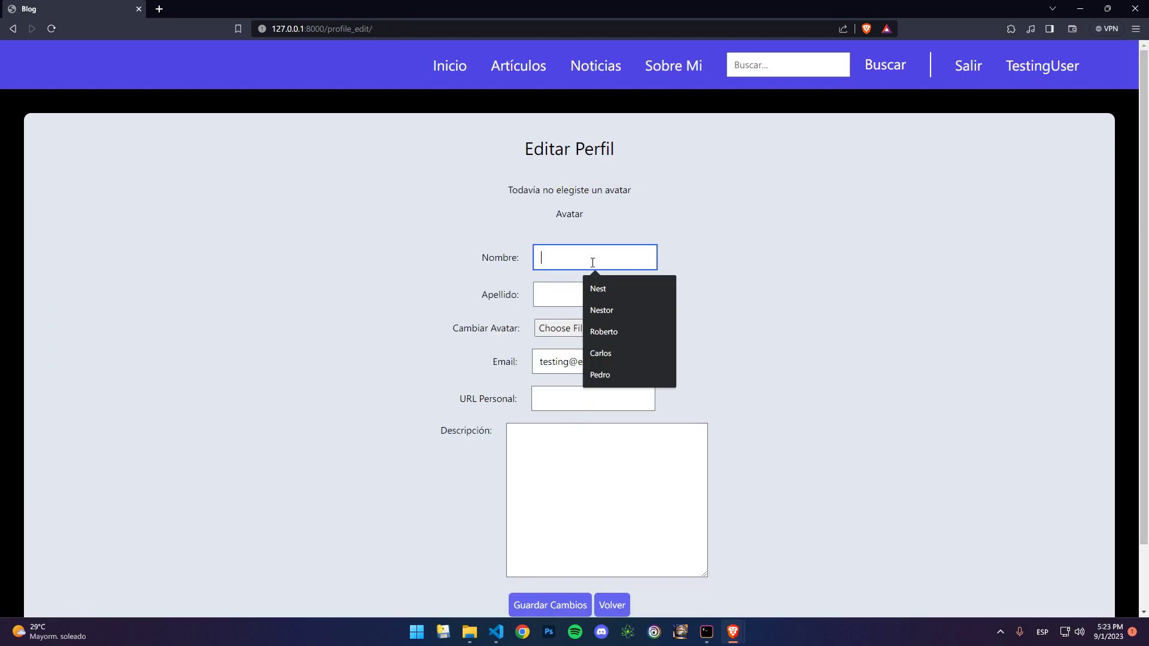
{"action": "type", "text": "Pedro"}
{"action": "key", "text": "Return"}
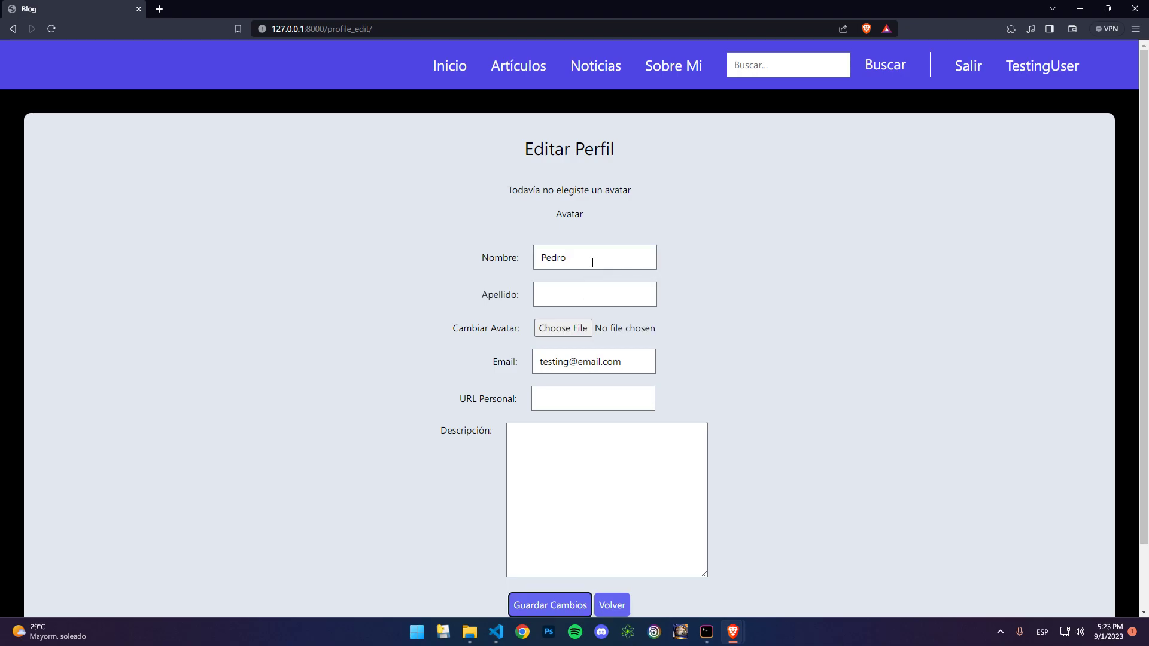
{"action": "left_click", "coordinate": [585, 293]}
{"action": "type", "text": "Pascal"}
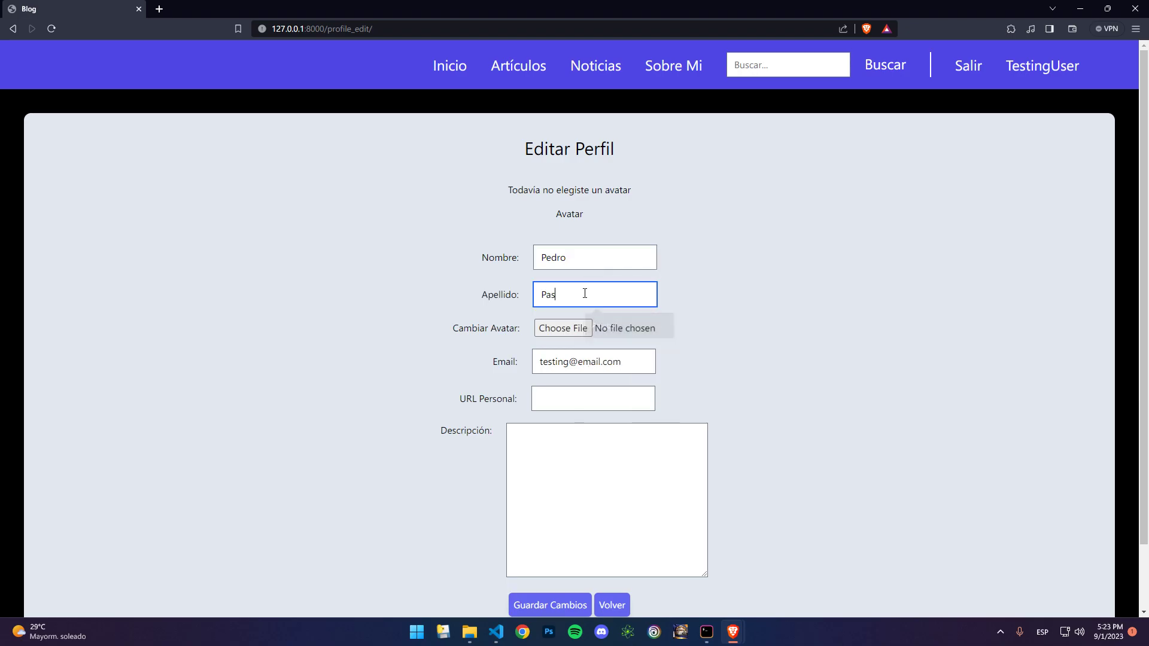
{"action": "left_click", "coordinate": [584, 332]}
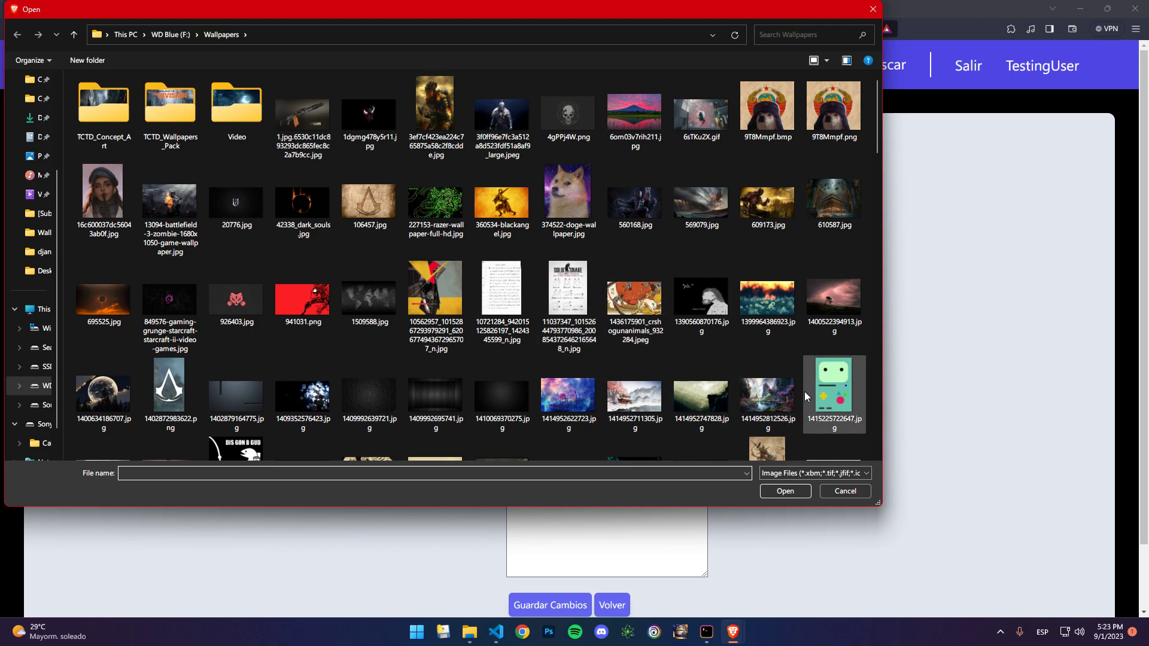
{"action": "left_click", "coordinate": [768, 107]}
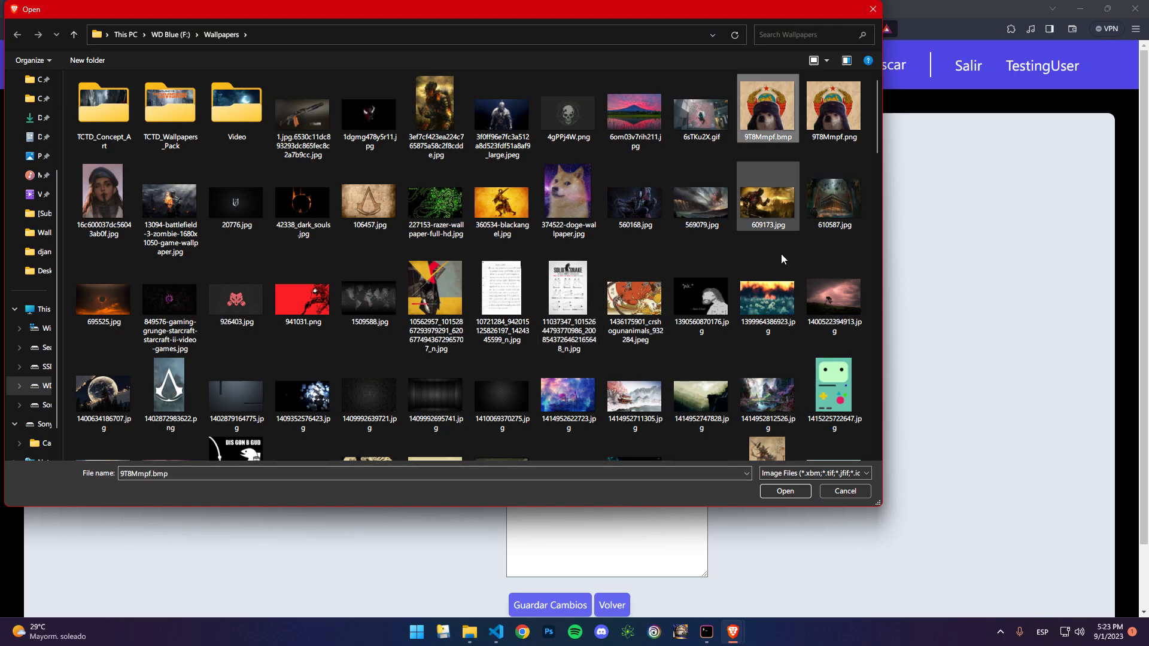
{"action": "left_click", "coordinate": [784, 491]}
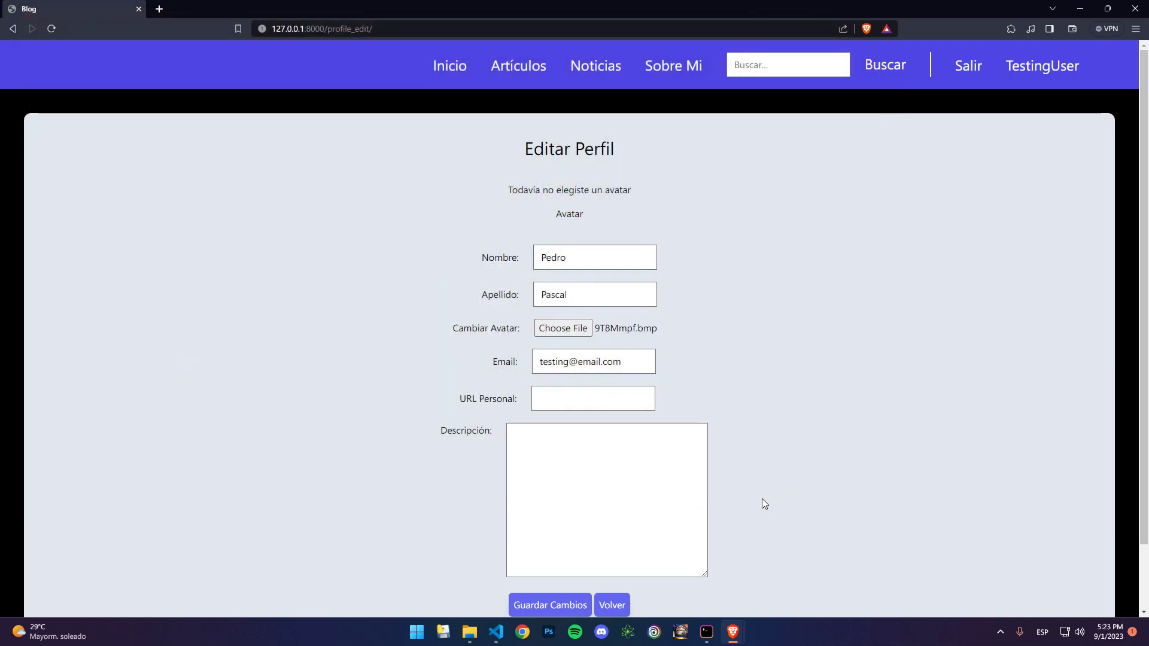
{"action": "left_click", "coordinate": [628, 403]}
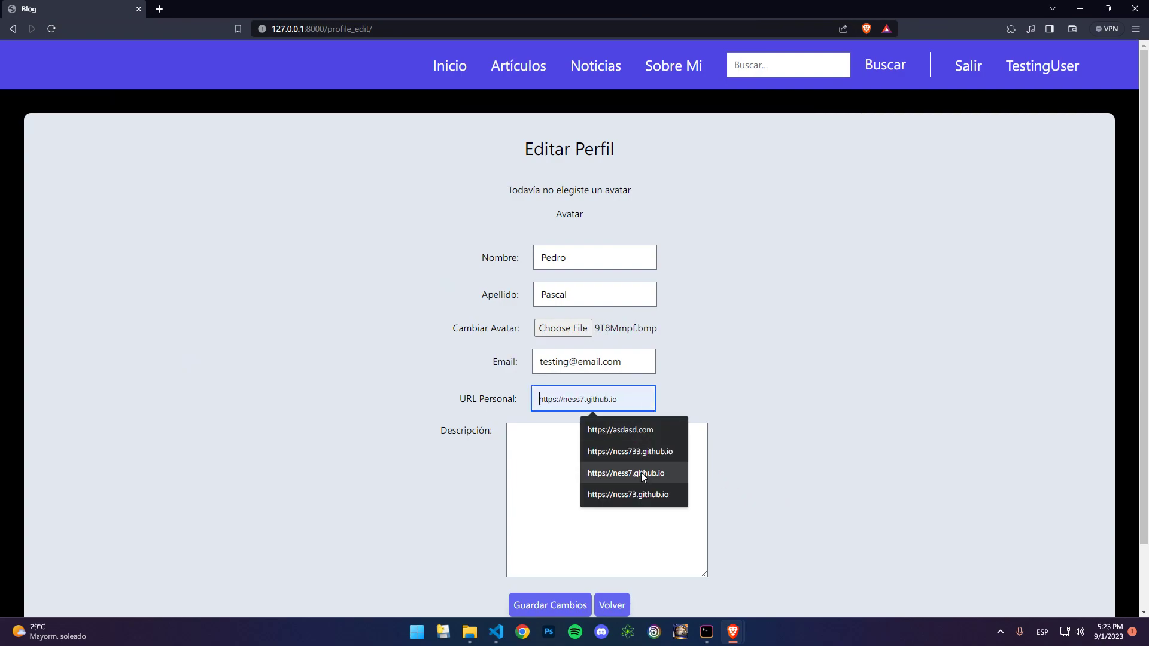
{"action": "left_click", "coordinate": [632, 431]}
{"action": "left_click", "coordinate": [632, 475]}
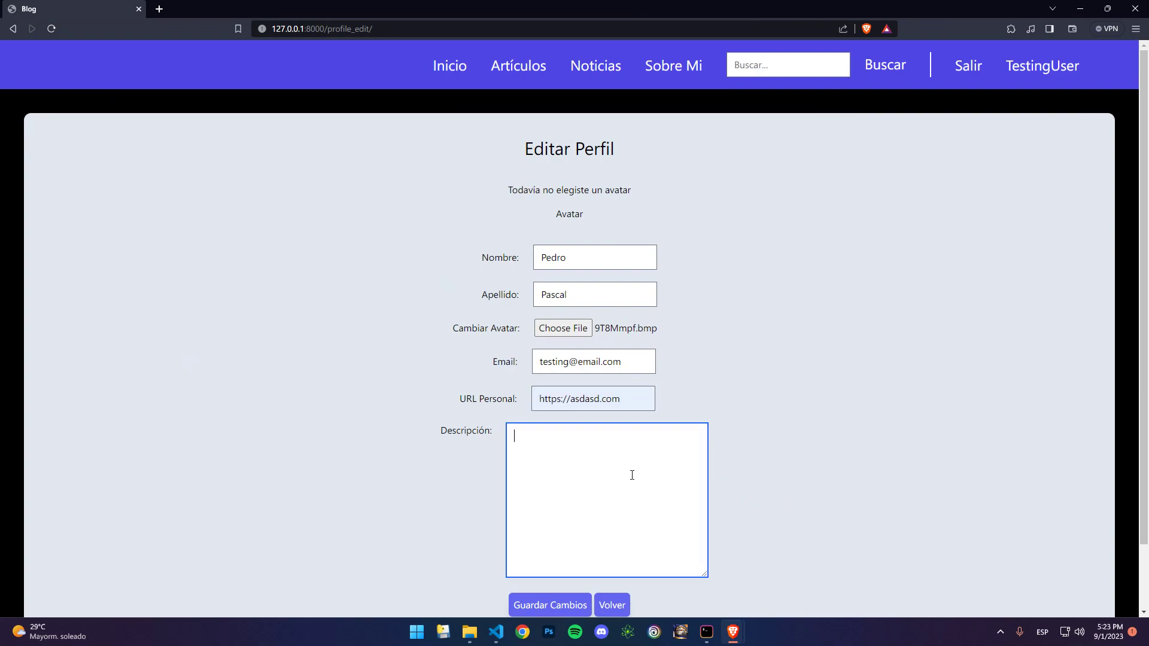
{"action": "type", "text": "Descripción breve de prueba"}
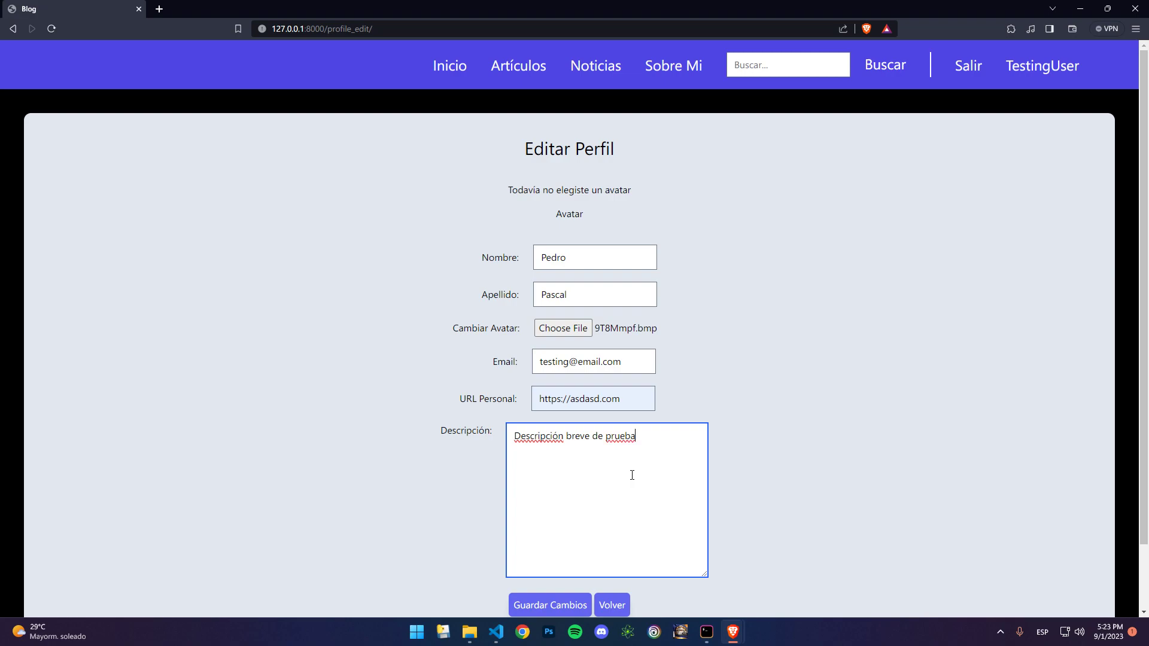
Step: Save the profile edits and autofill the current password on the password change page
{"action": "left_click", "coordinate": [548, 606]}
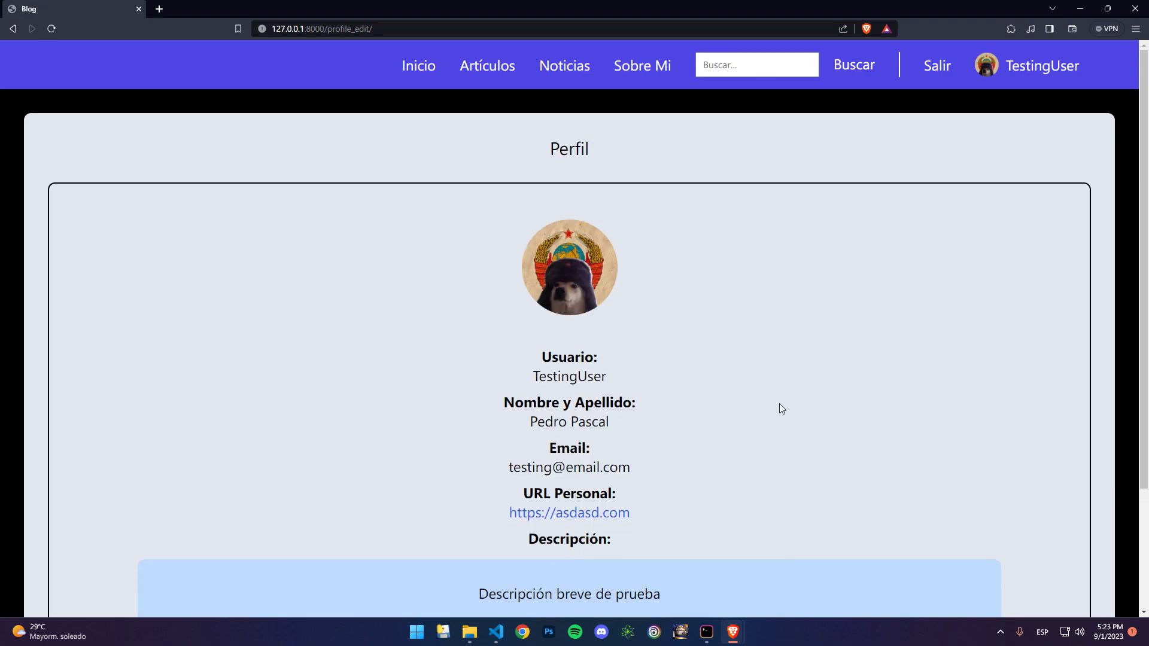
{"action": "scroll", "coordinate": [780, 403], "scroll_direction": "down", "scroll_amount": 3}
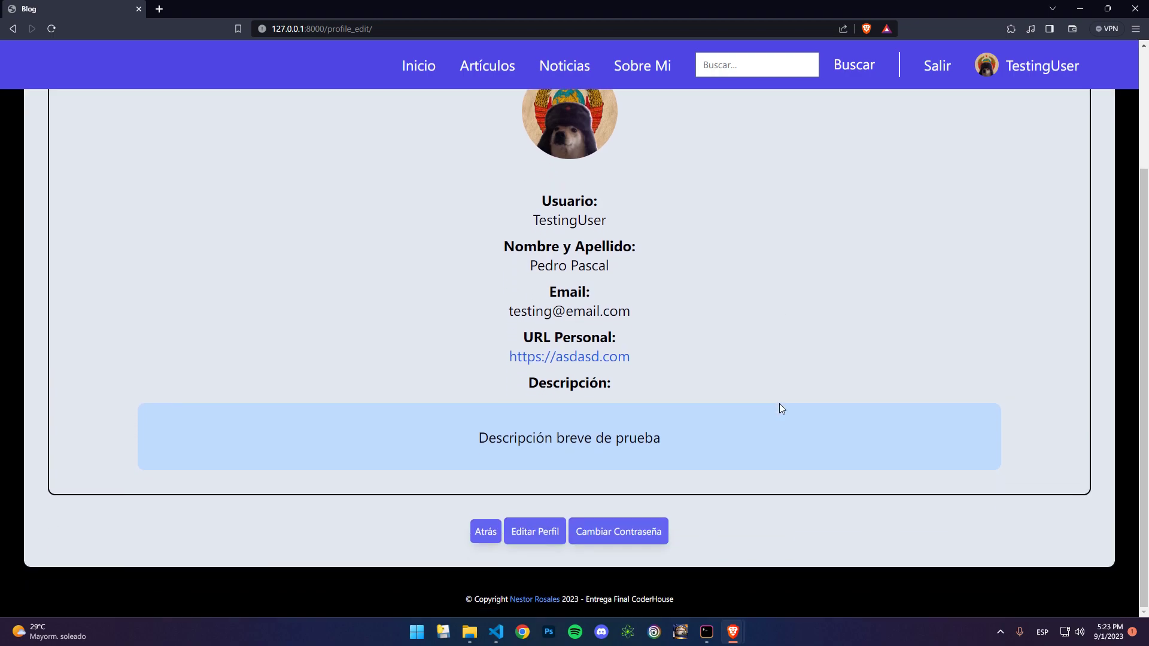
{"action": "left_click", "coordinate": [634, 532]}
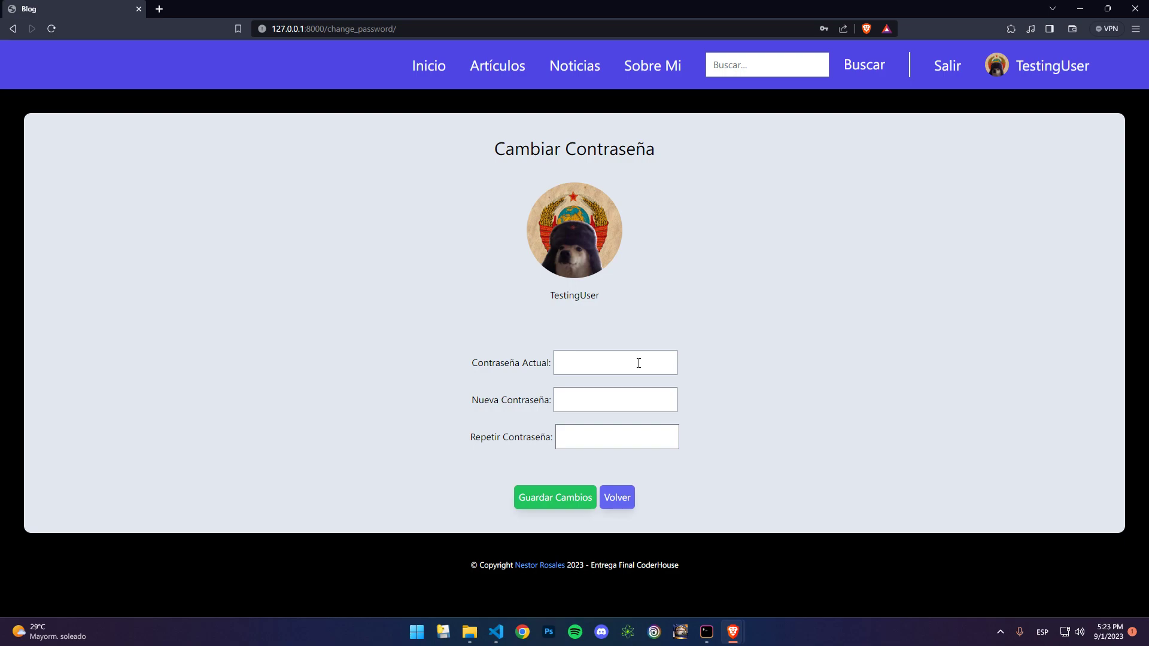
{"action": "left_click", "coordinate": [639, 364]}
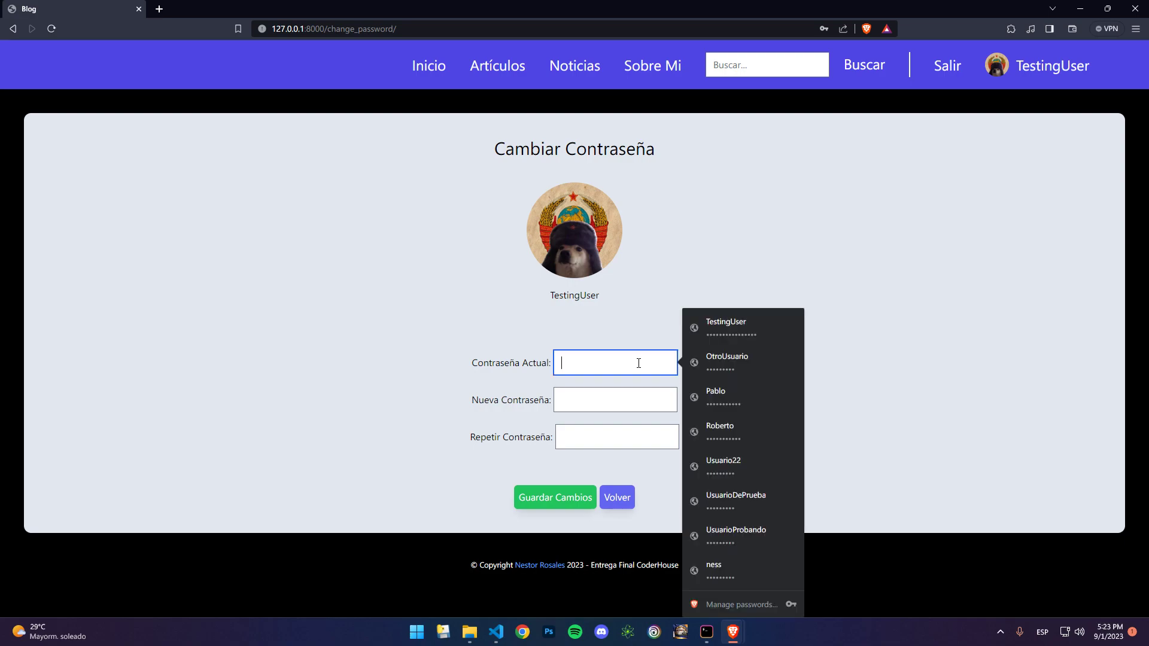
{"action": "left_click", "coordinate": [725, 329]}
Step: Enter the new password in Nueva and Repetir Contraseña and save the change
{"action": "left_click", "coordinate": [631, 400]}
{"action": "type", "text": "•••••••••"}
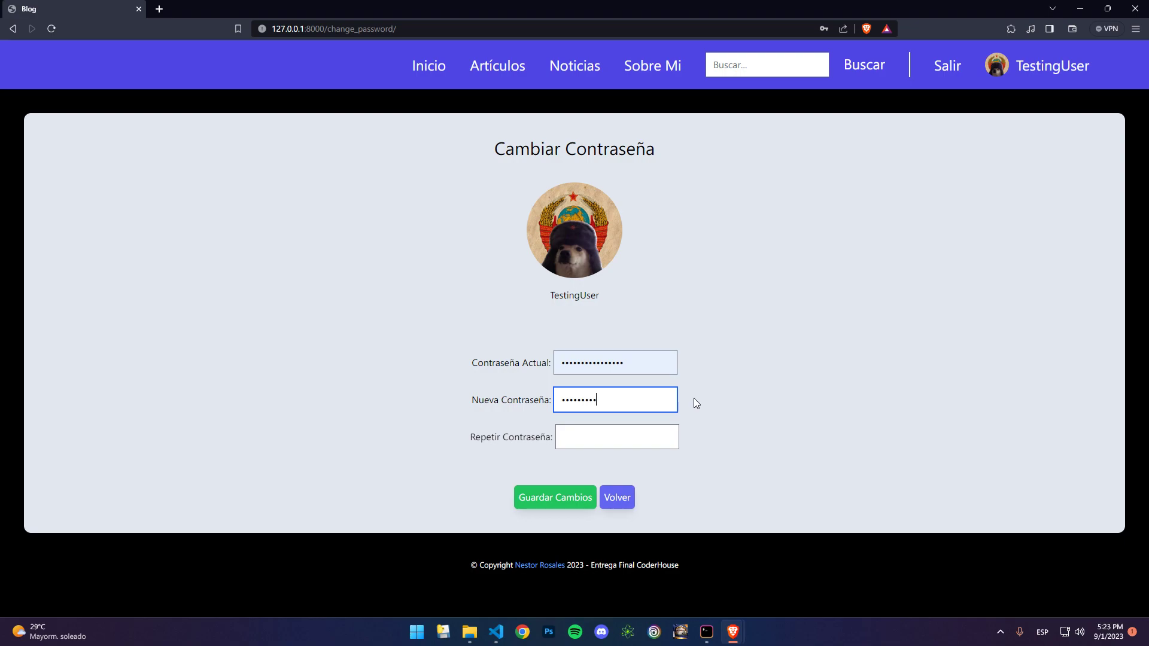
{"action": "left_click", "coordinate": [671, 444]}
{"action": "type", "text": "••••••••"}
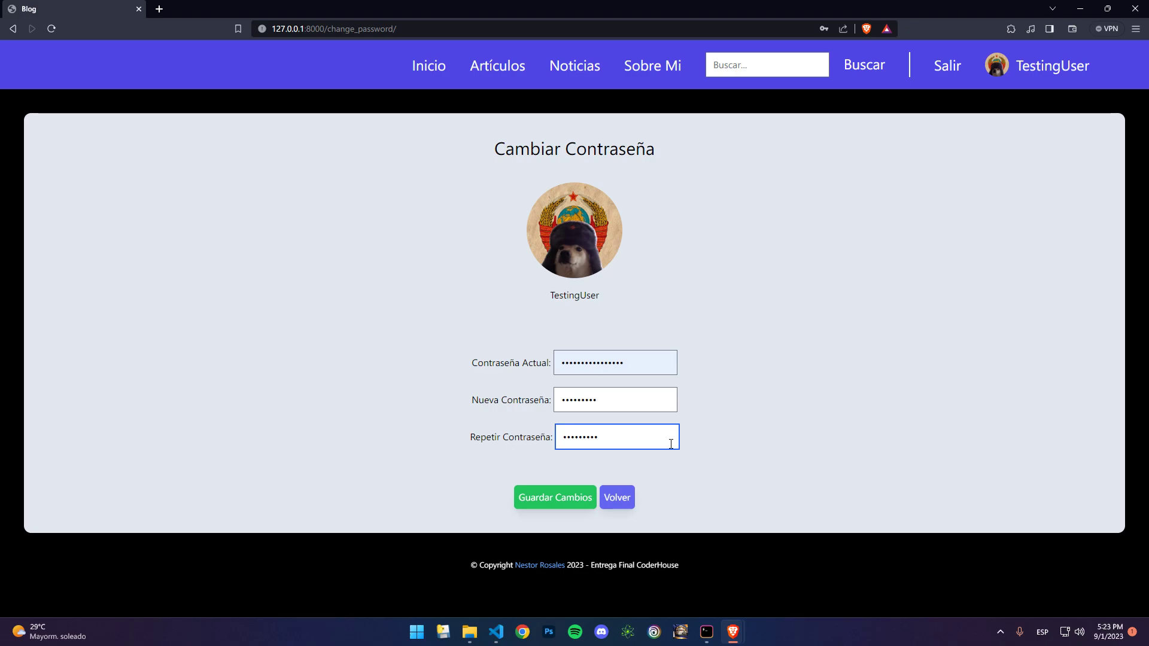
{"action": "left_click", "coordinate": [551, 498]}
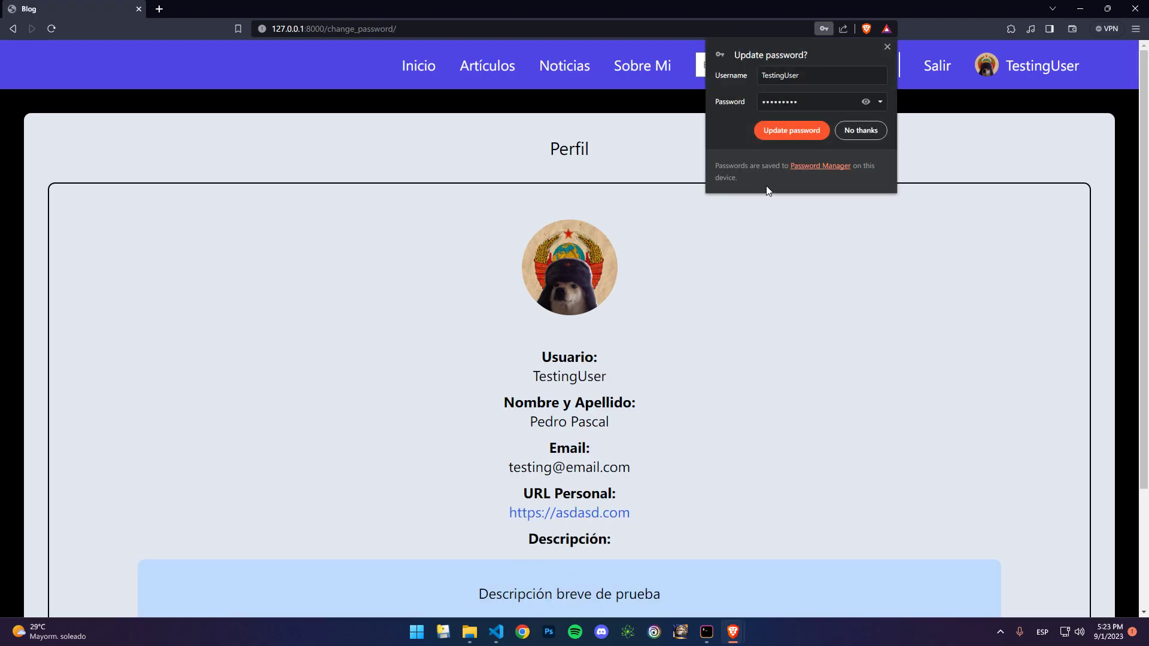
Step: Let the browser update its stored password for the blog
{"action": "left_click", "coordinate": [789, 131]}
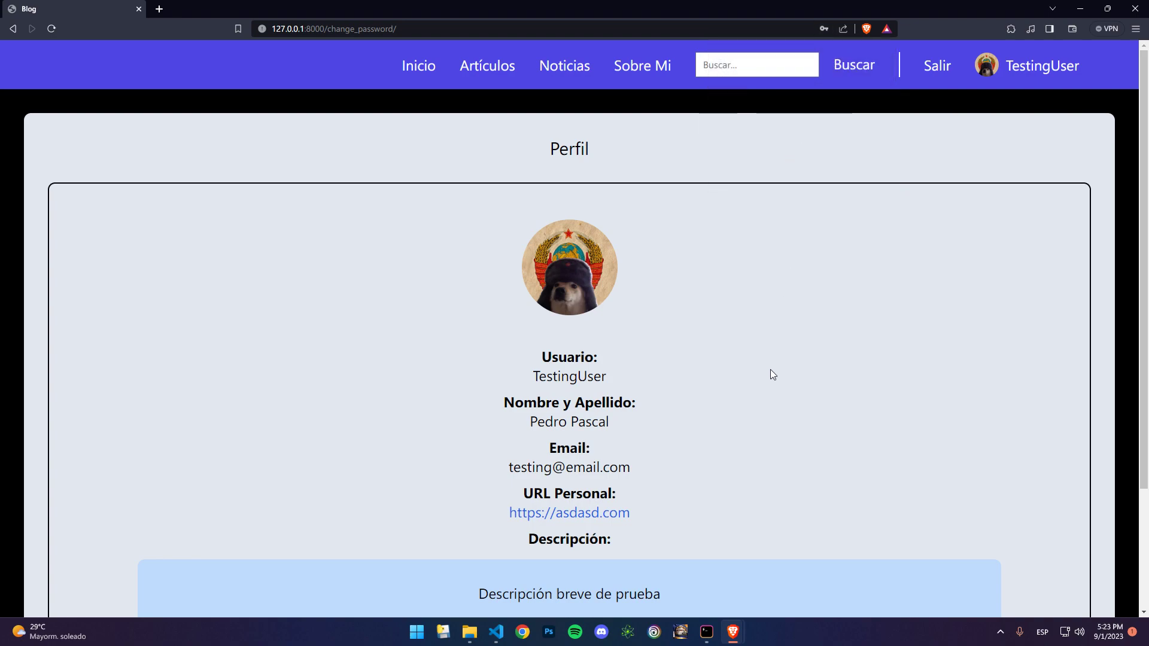
{"action": "scroll", "coordinate": [771, 409], "scroll_direction": "down", "scroll_amount": 1}
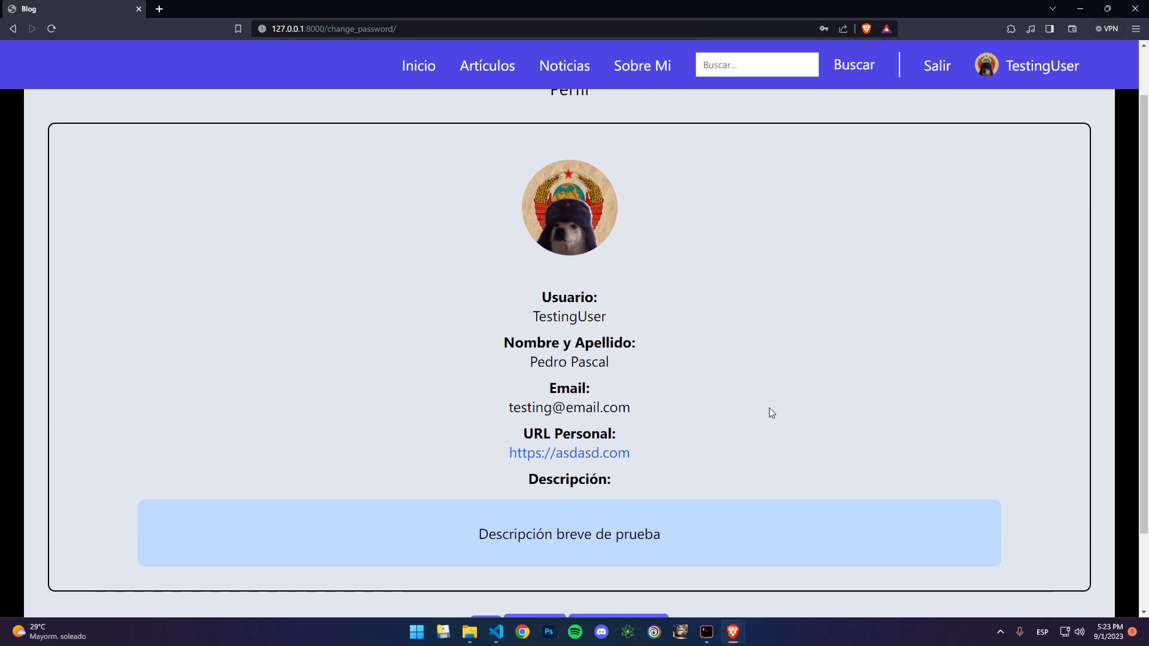
{"action": "scroll", "coordinate": [771, 409], "scroll_direction": "down", "scroll_amount": 2}
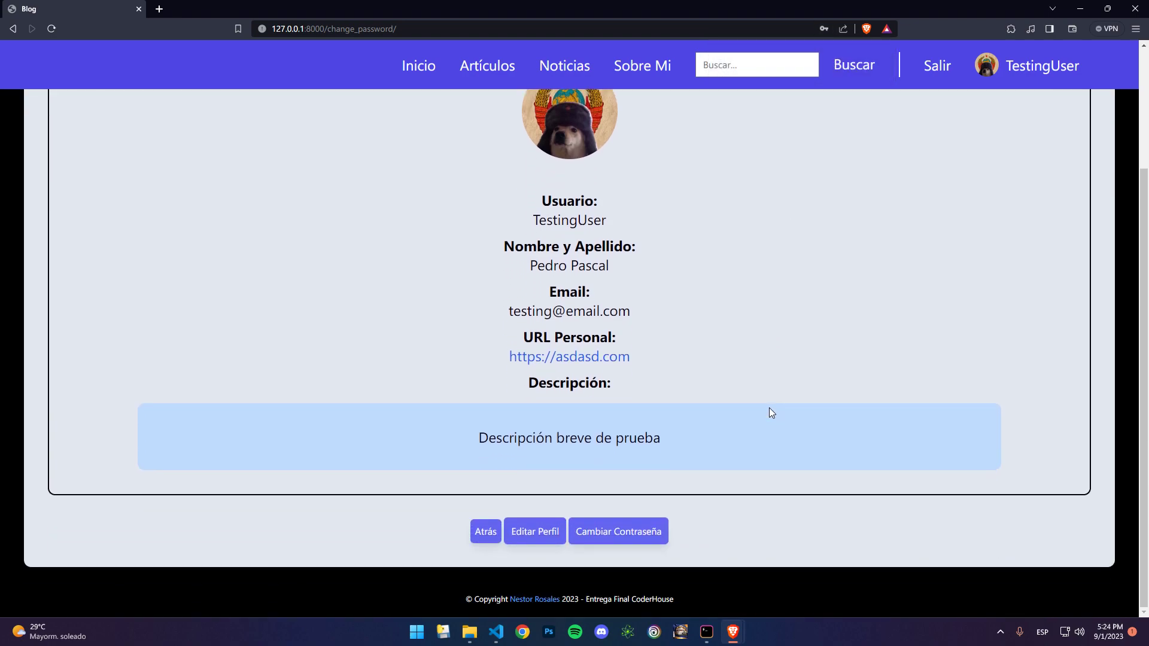
{"action": "scroll", "coordinate": [770, 412], "scroll_direction": "up", "scroll_amount": 3}
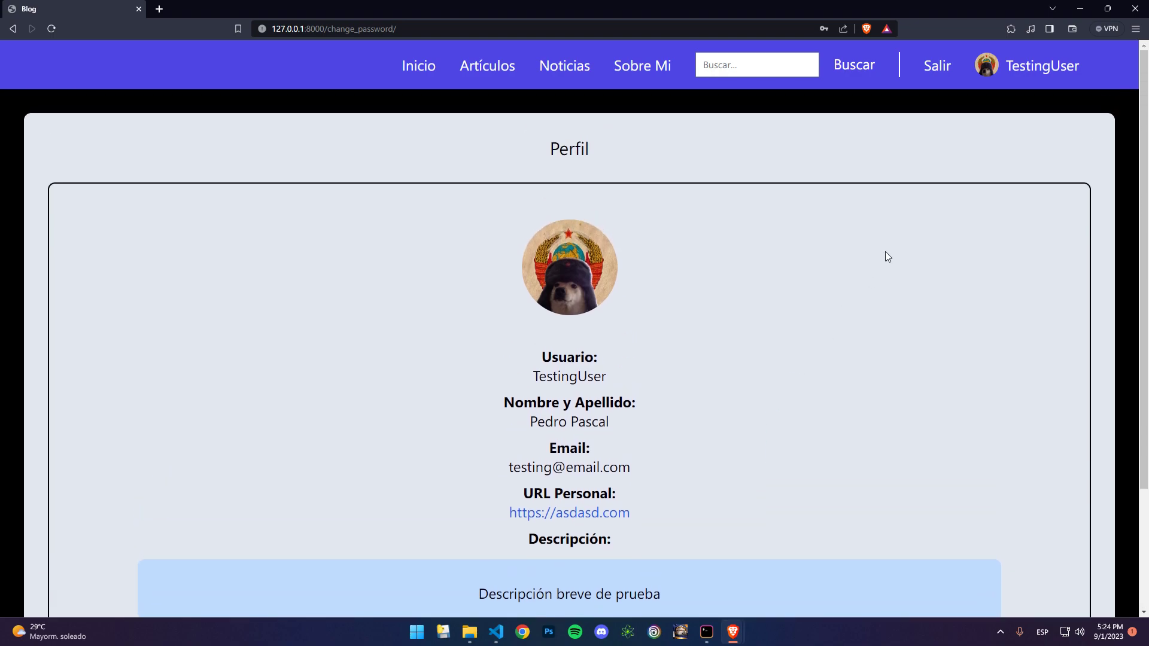
Step: Log out, then log in again with a different saved account from autofill
{"action": "left_click", "coordinate": [937, 66]}
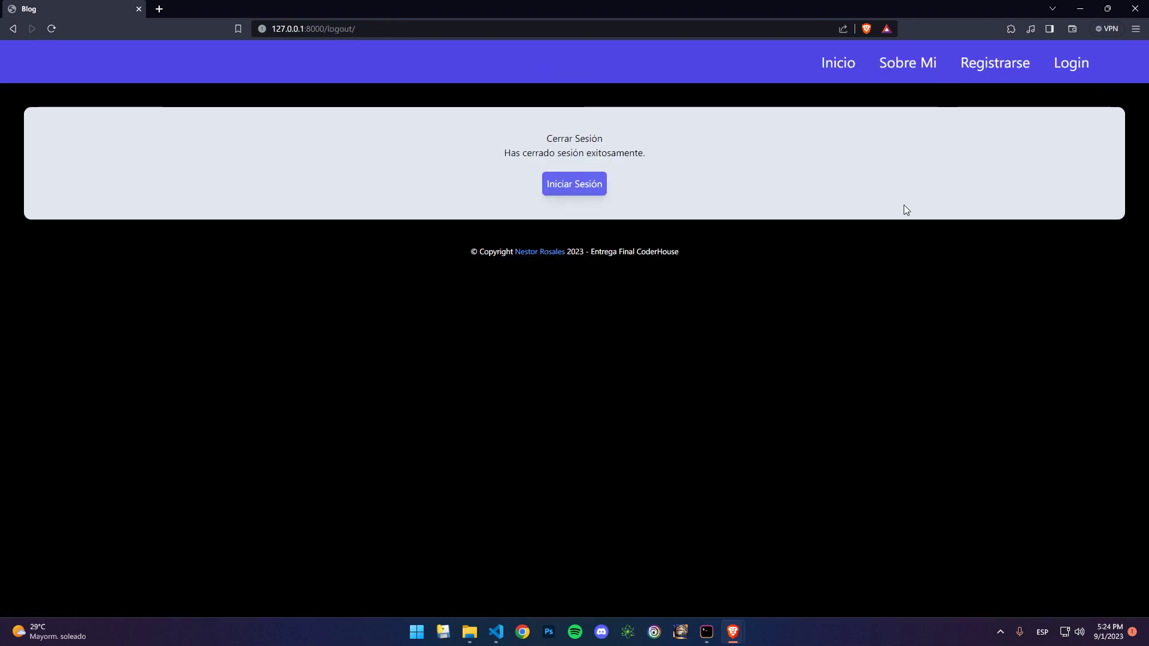
{"action": "left_click", "coordinate": [597, 190]}
{"action": "left_click", "coordinate": [636, 191]}
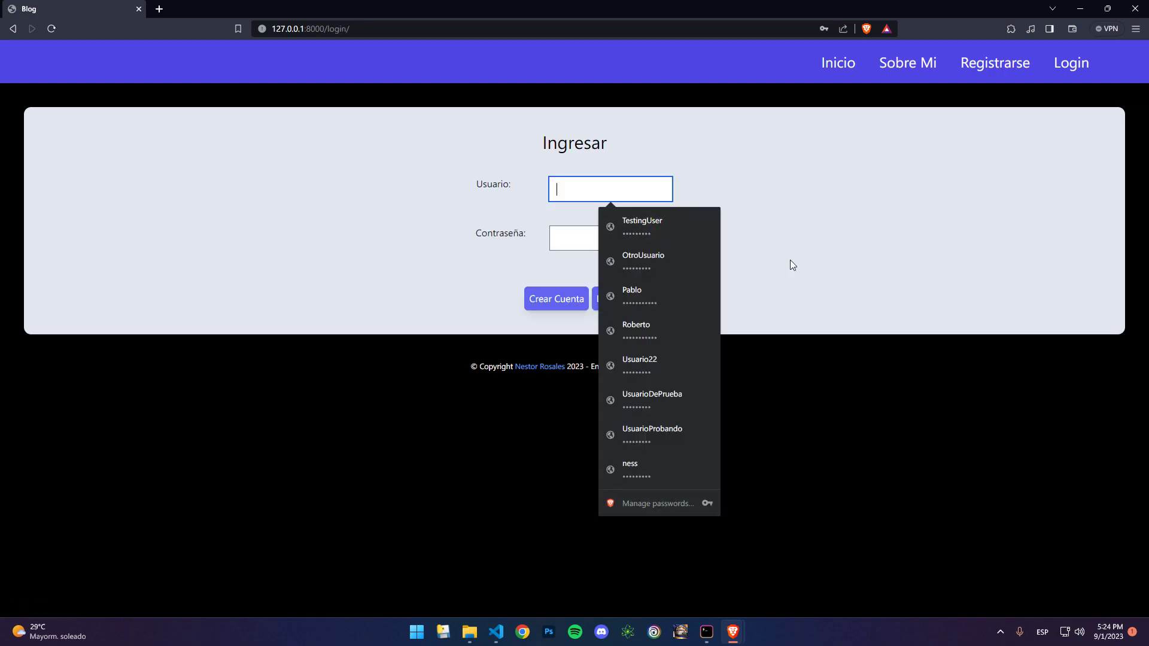
{"action": "left_click", "coordinate": [678, 472]}
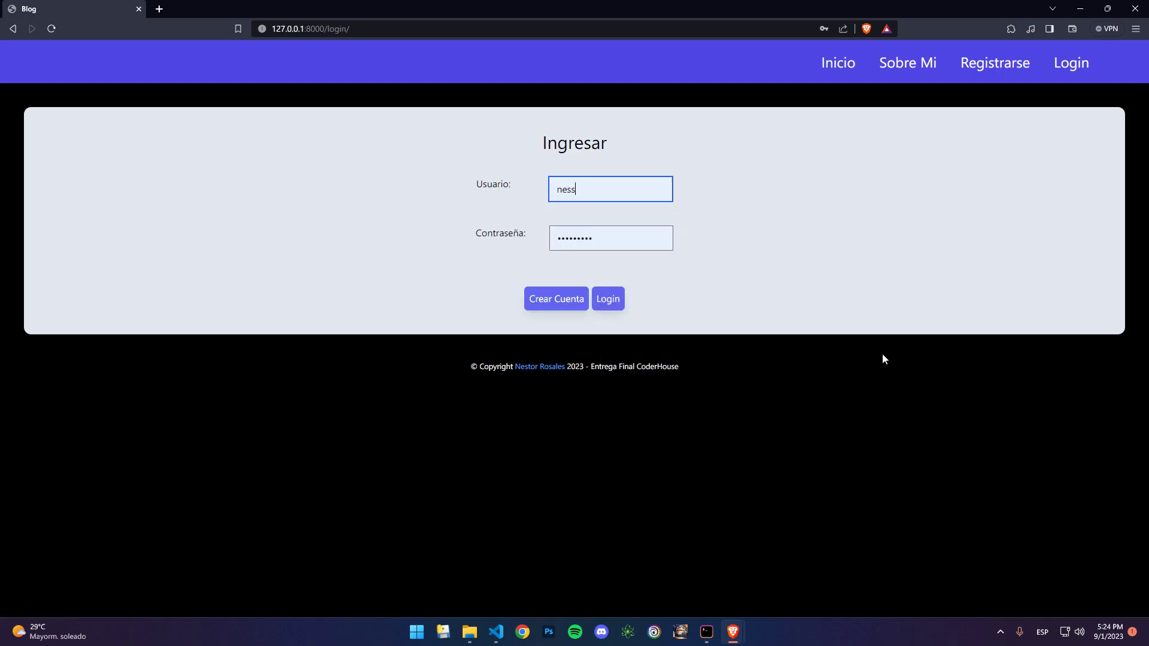
{"action": "left_click", "coordinate": [608, 300]}
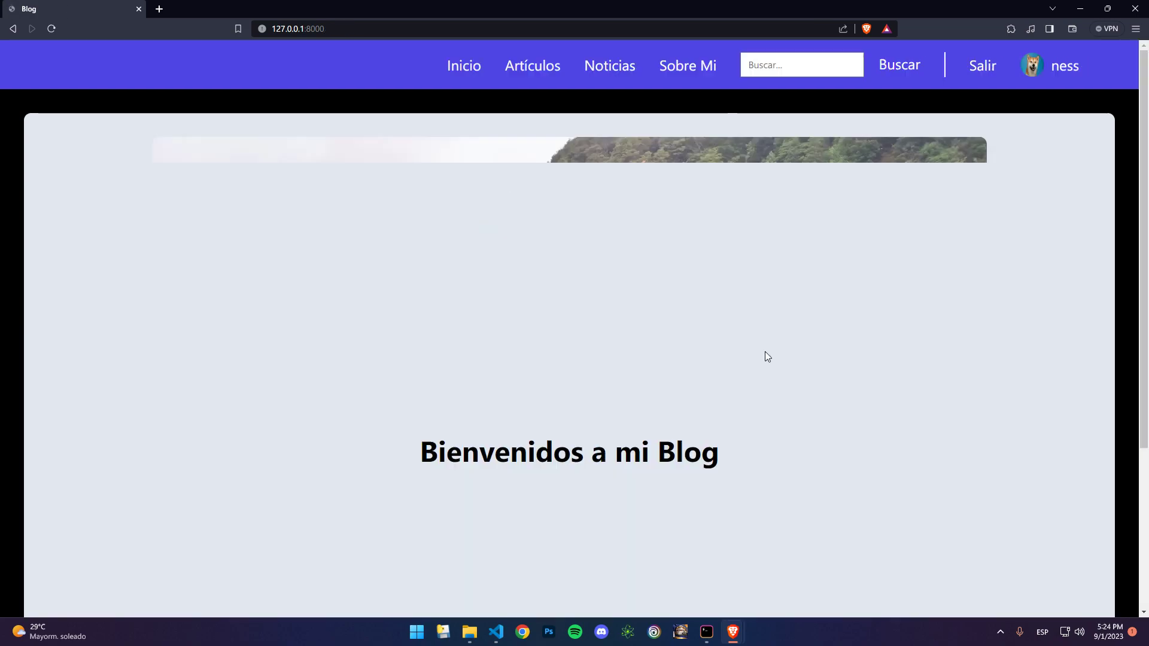
Step: Delete the whole Descripción text from the profile and save the profile
{"action": "left_click", "coordinate": [1078, 67]}
{"action": "scroll", "coordinate": [703, 471], "scroll_direction": "down", "scroll_amount": 3}
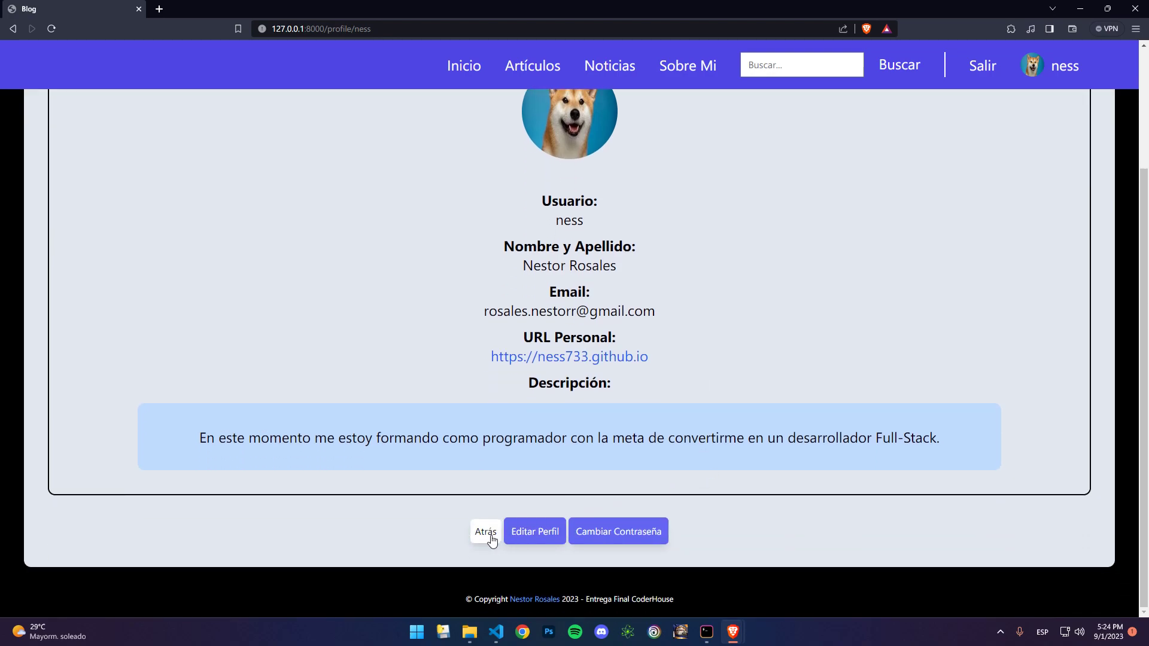
{"action": "left_click", "coordinate": [540, 535]}
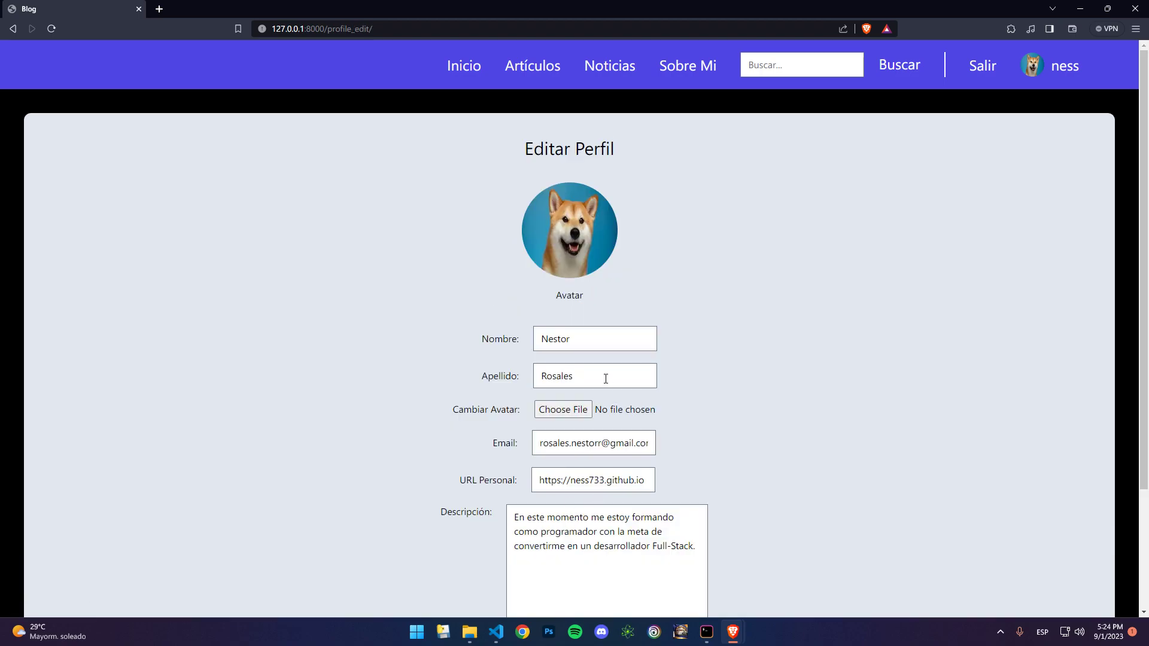
{"action": "scroll", "coordinate": [606, 378], "scroll_direction": "down", "scroll_amount": 3}
{"action": "left_click_drag", "start_coordinate": [697, 393], "coordinate": [516, 376]}
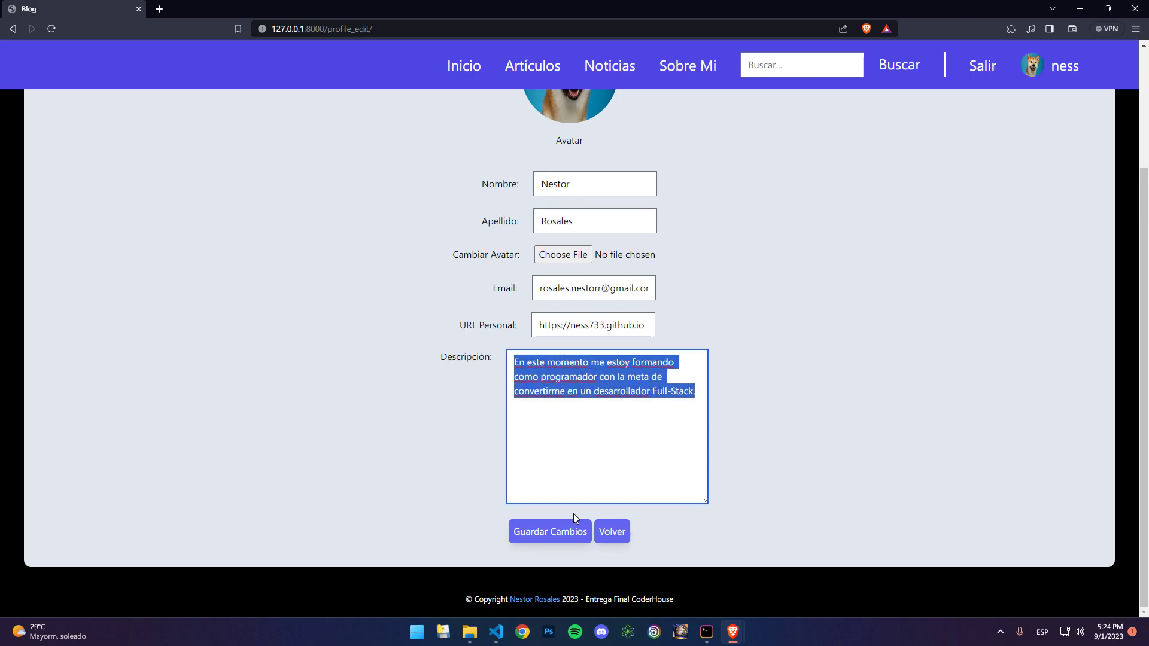
{"action": "key", "text": "BackSpace"}
{"action": "left_click", "coordinate": [566, 529]}
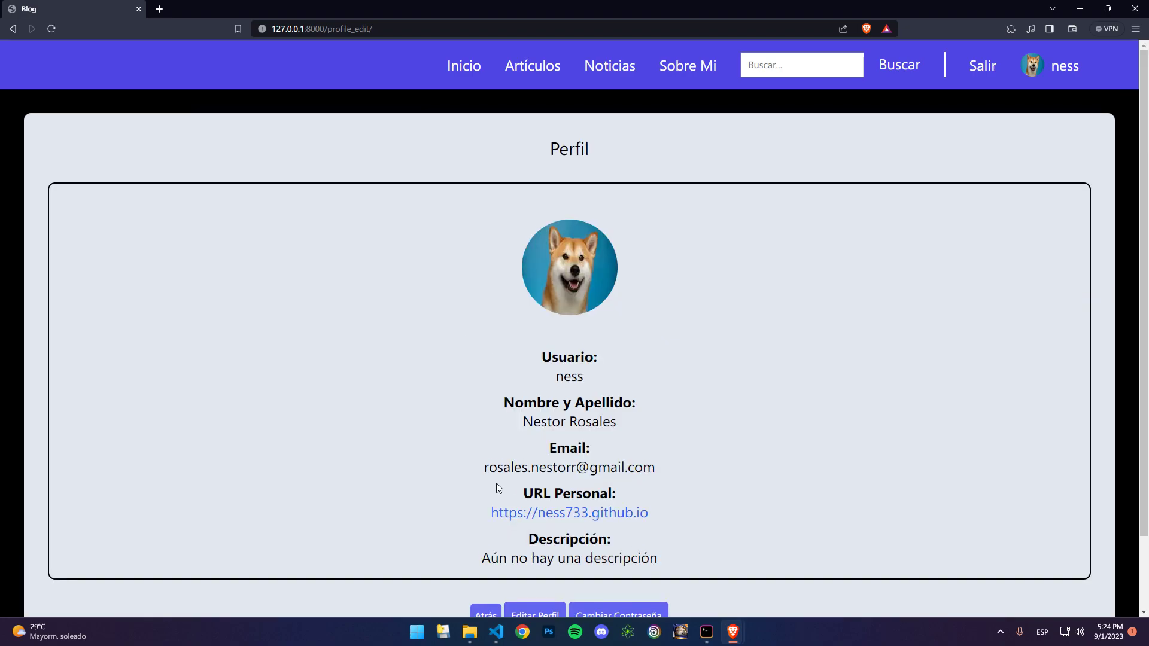
Step: Open the Editar form for the article 'Otro articulo' from the Artículos list
{"action": "scroll", "coordinate": [496, 483], "scroll_direction": "down", "scroll_amount": 2}
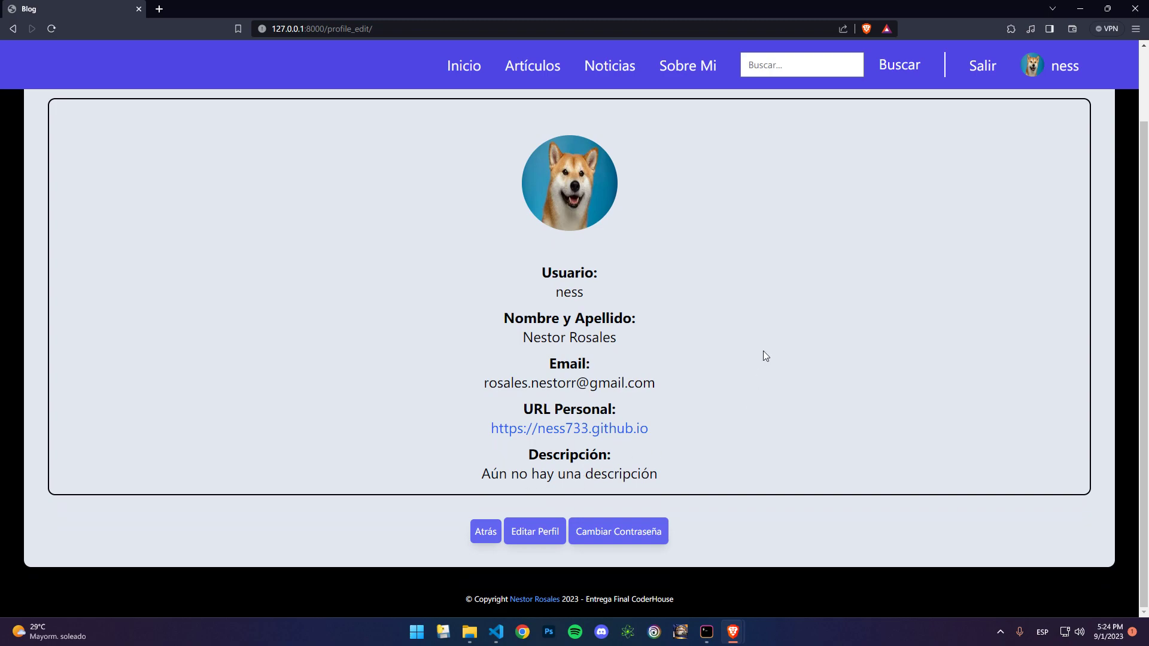
{"action": "scroll", "coordinate": [766, 345], "scroll_direction": "up", "scroll_amount": 2}
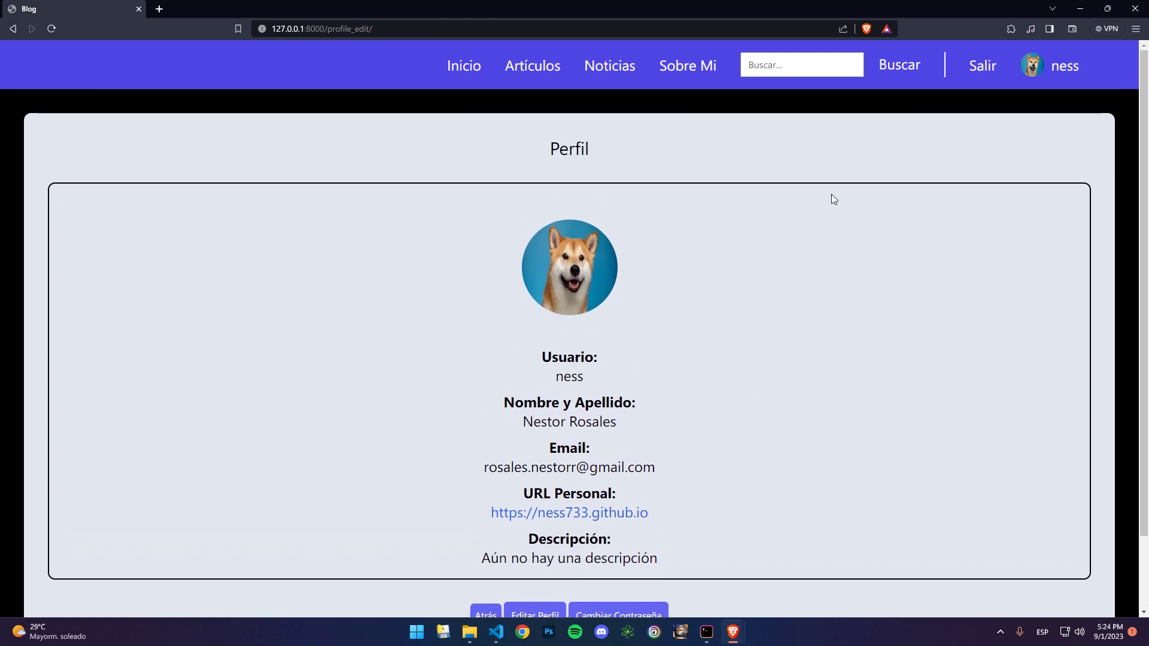
{"action": "left_click", "coordinate": [536, 67]}
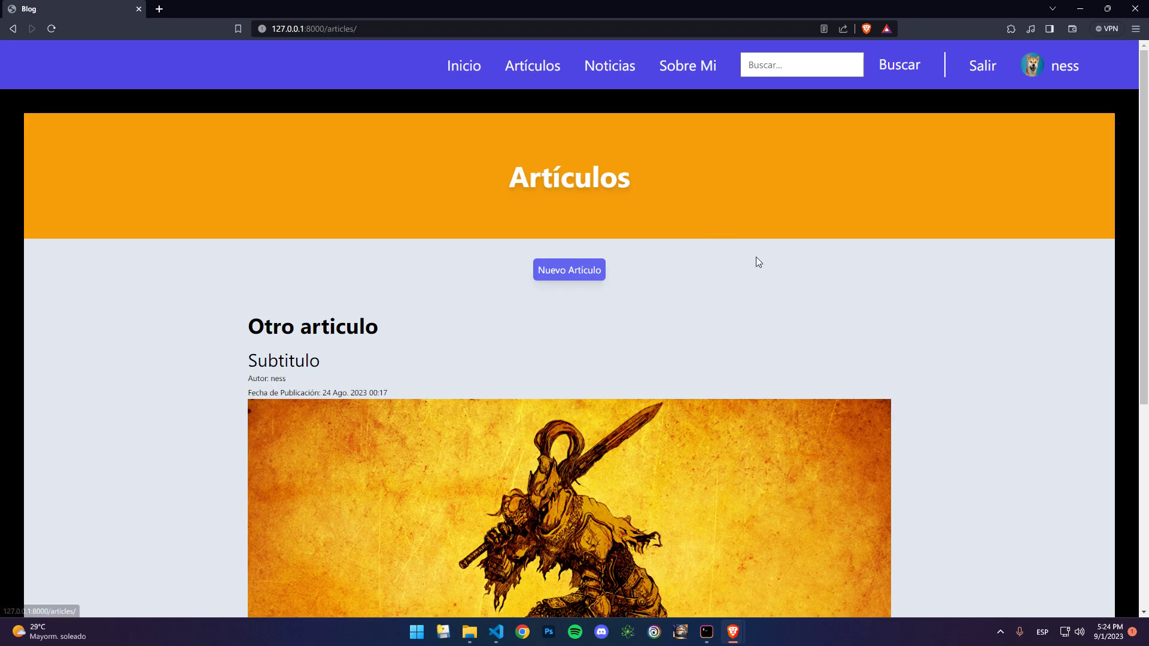
{"action": "scroll", "coordinate": [518, 249], "scroll_direction": "down", "scroll_amount": 5}
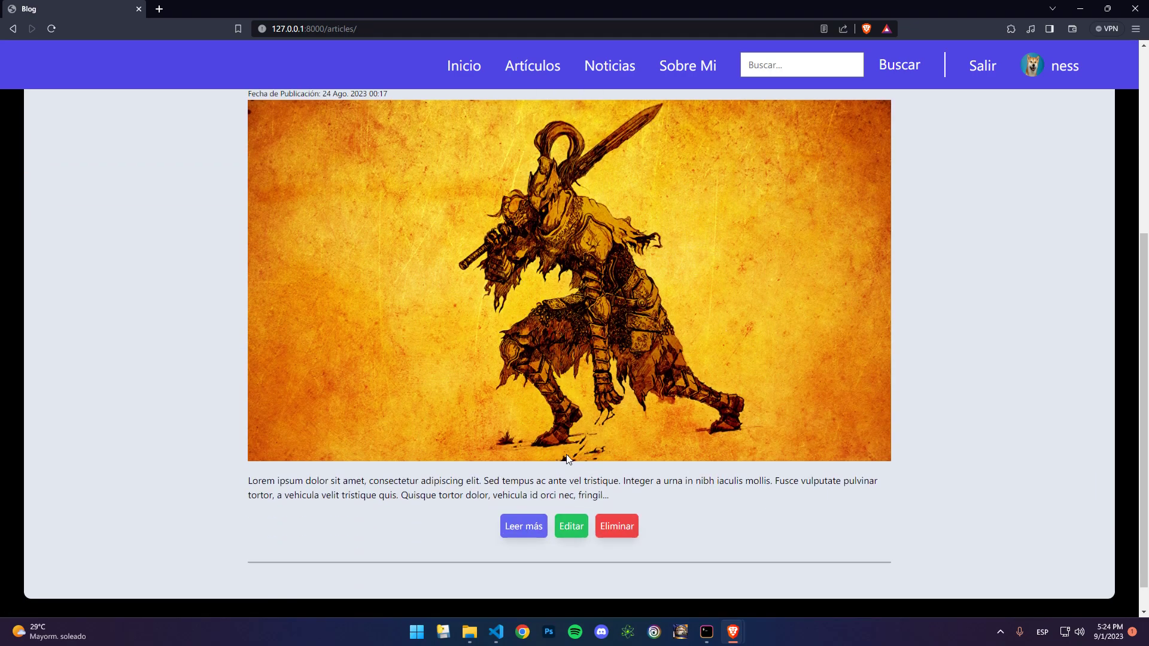
{"action": "left_click", "coordinate": [570, 527]}
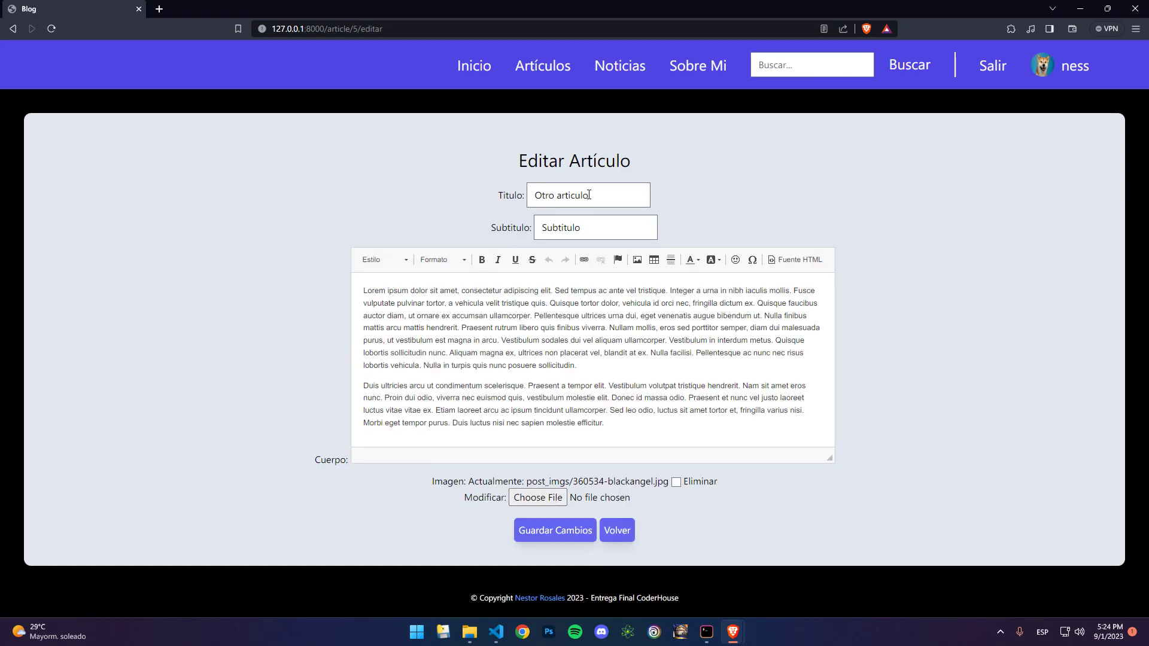
Step: Retitle the article to 'Articulo', change the subtitle to 'Subtitulo Nuevo', and save
{"action": "left_click_drag", "start_coordinate": [558, 196], "coordinate": [509, 198]}
{"action": "key", "text": "BackSpace"}
{"action": "key", "text": "Delete"}
{"action": "type", "text": "A"}
{"action": "left_click", "coordinate": [621, 228]}
{"action": "type", "text": "Nuevo"}
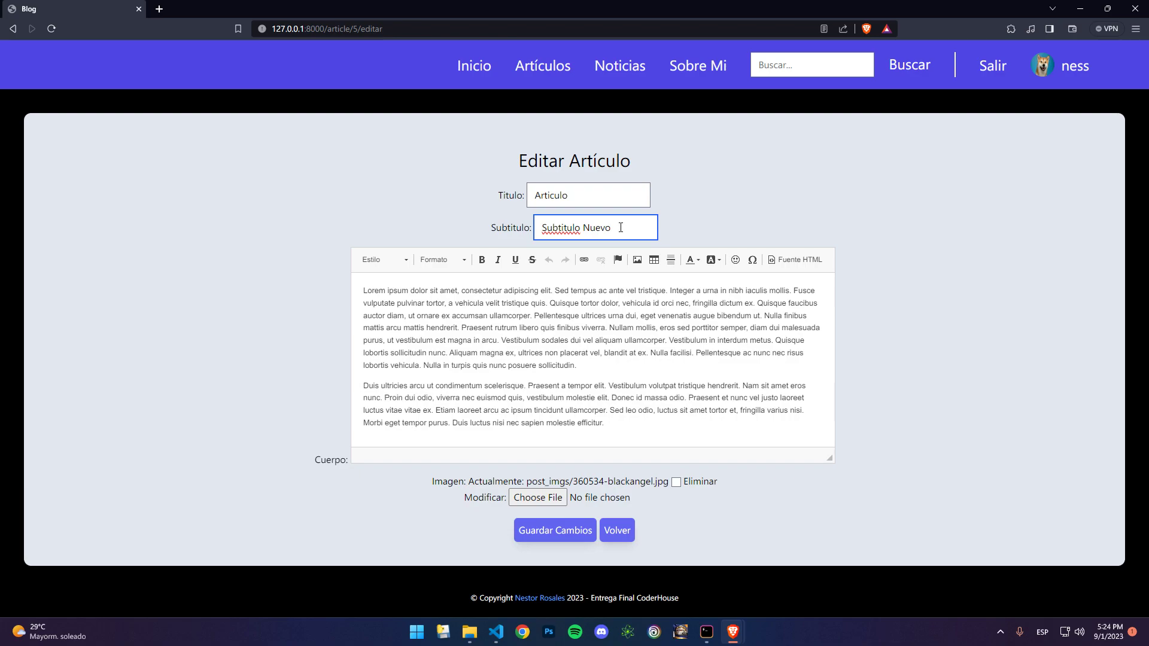
{"action": "left_click", "coordinate": [558, 530]}
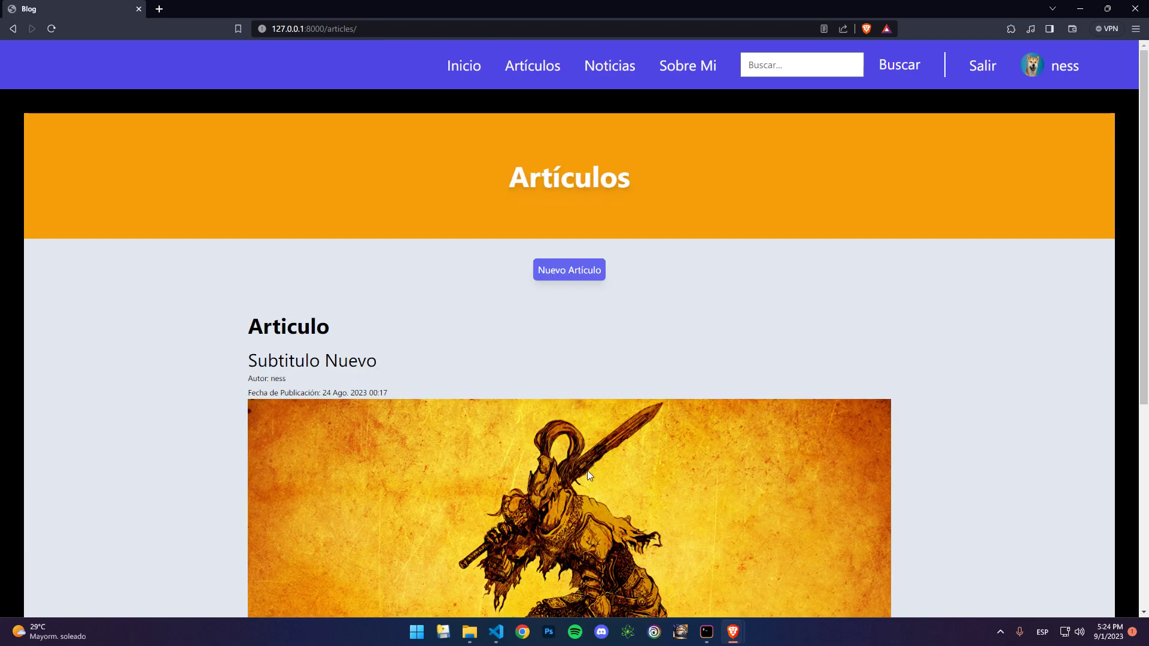
Step: Read through the full Articulo detail page, then return to the articles list
{"action": "scroll", "coordinate": [601, 458], "scroll_direction": "down", "scroll_amount": 5}
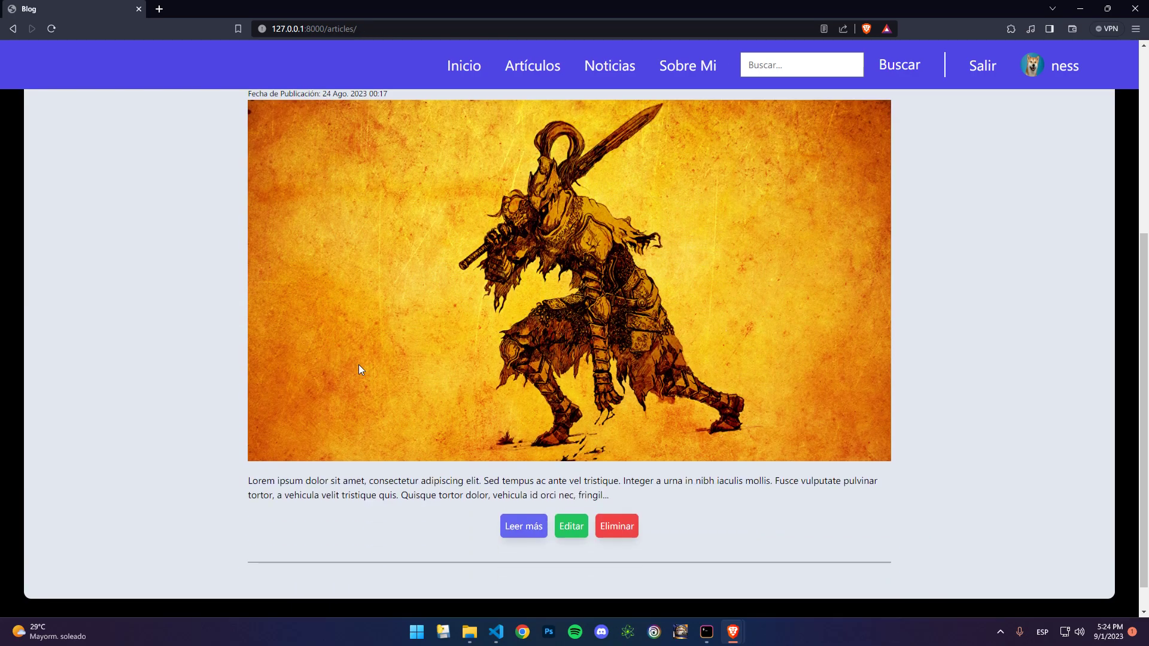
{"action": "scroll", "coordinate": [604, 453], "scroll_direction": "down", "scroll_amount": 1}
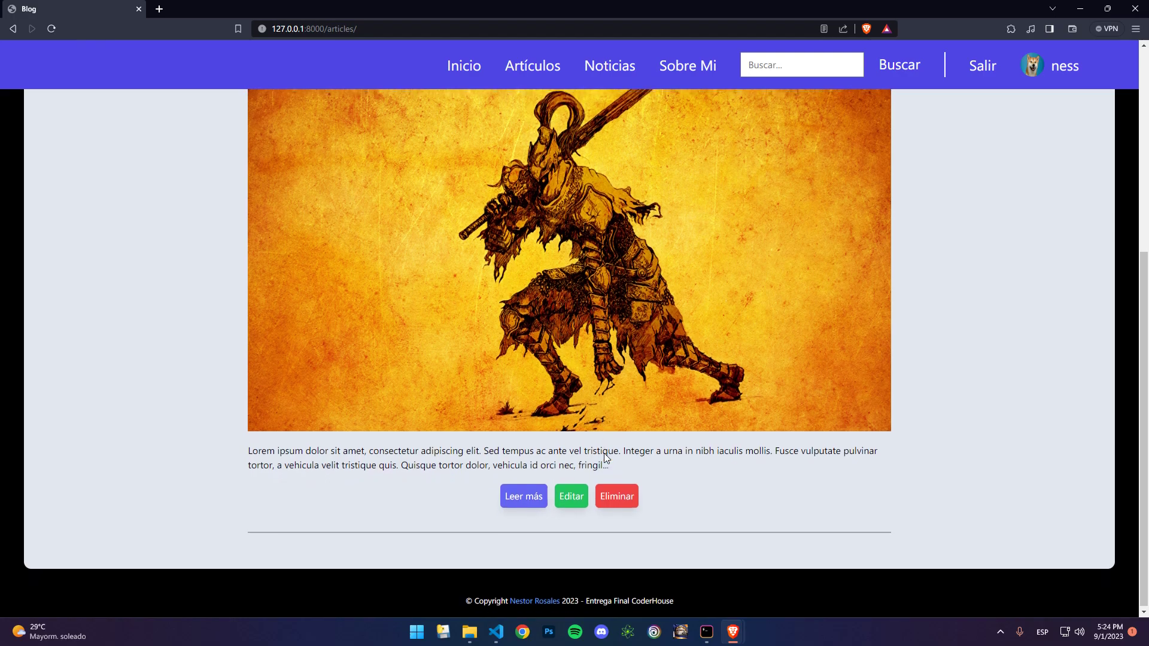
{"action": "left_click", "coordinate": [543, 497]}
{"action": "scroll", "coordinate": [523, 500], "scroll_direction": "down", "scroll_amount": 12}
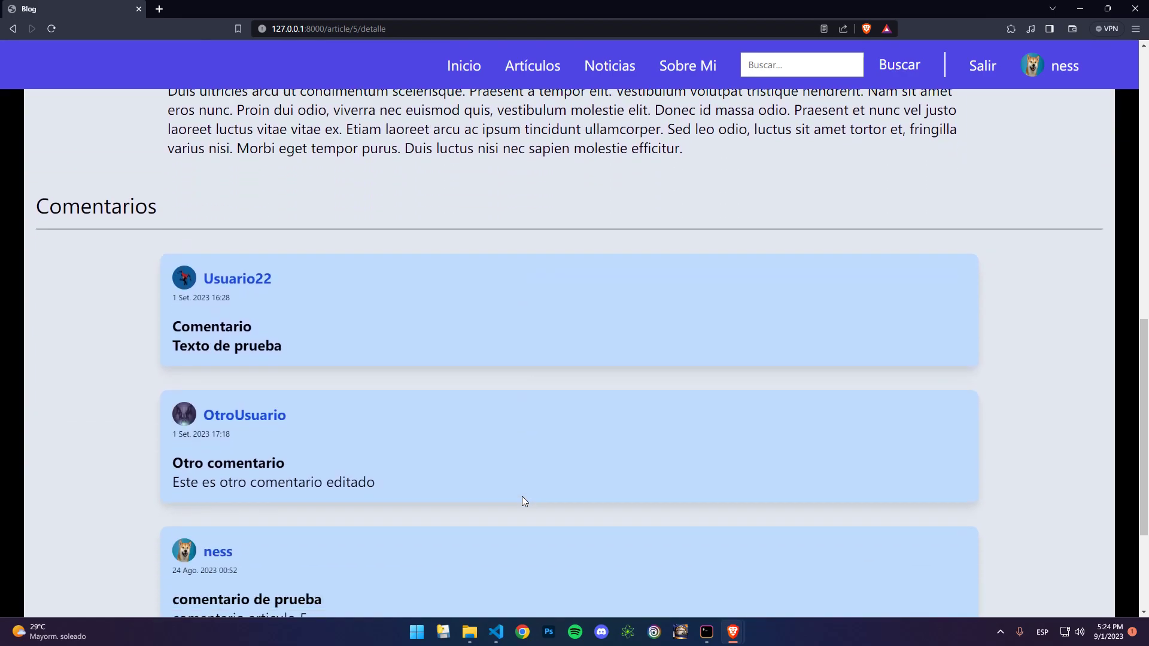
{"action": "scroll", "coordinate": [521, 501], "scroll_direction": "down", "scroll_amount": 2}
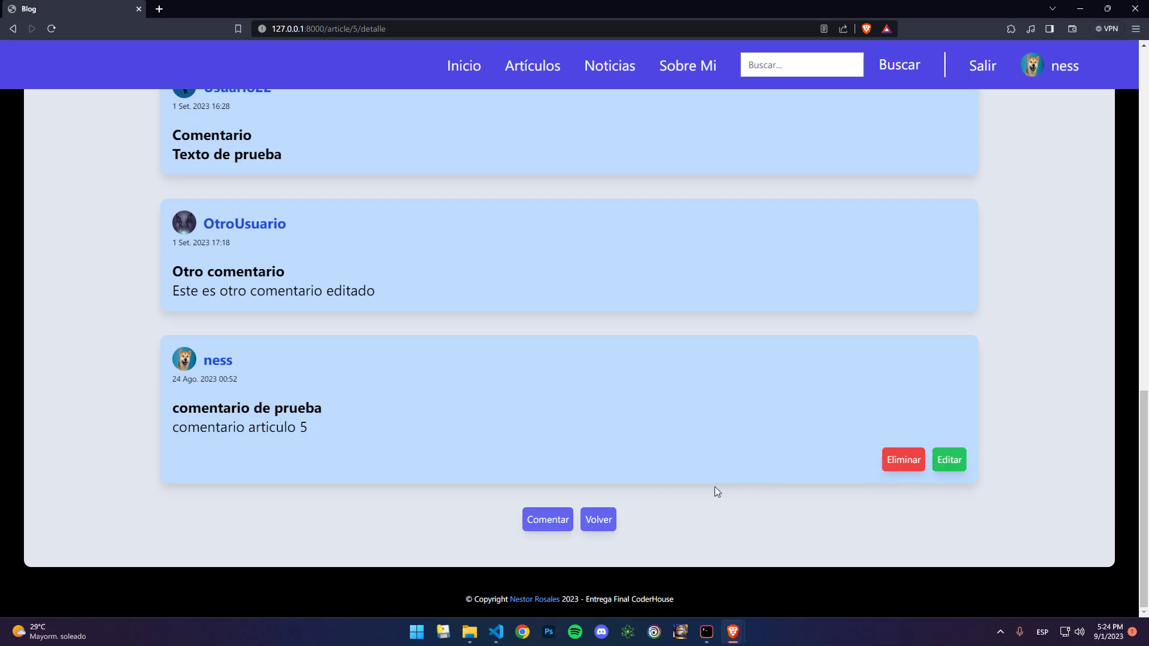
{"action": "scroll", "coordinate": [494, 453], "scroll_direction": "up", "scroll_amount": 14}
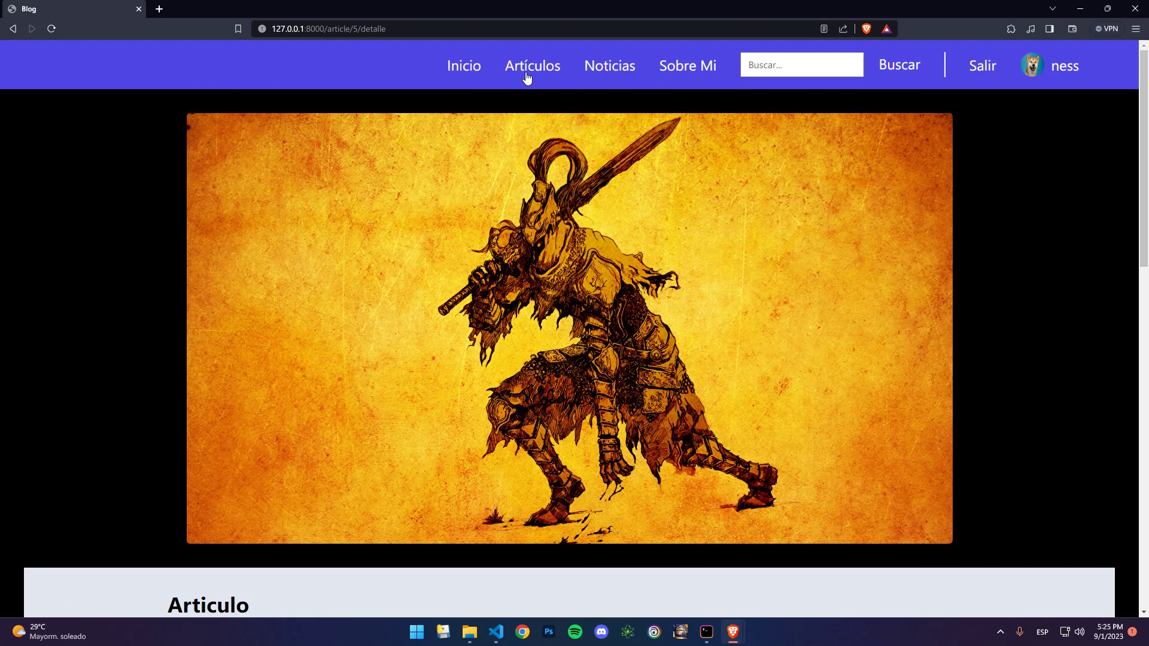
{"action": "left_click", "coordinate": [527, 74]}
Step: Publish 'Un nuevo articulo de prueba', subtitle 'Nuevo subtitulo de prueba', pasted Lorem ipsum body, image 941031.png
{"action": "left_click", "coordinate": [576, 268]}
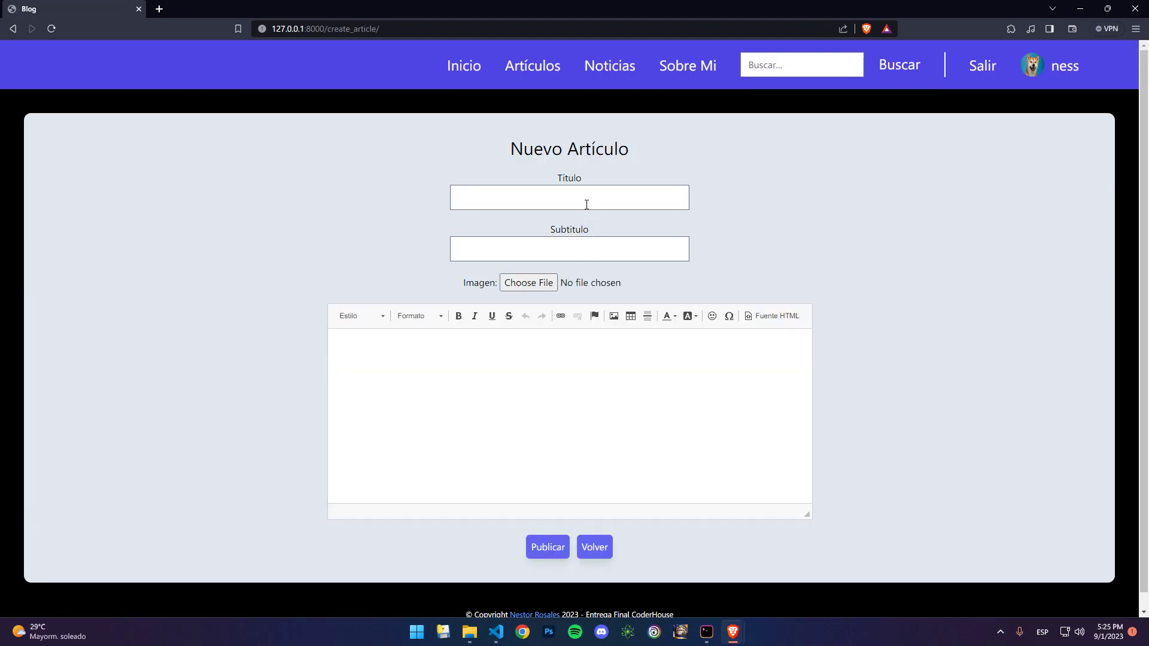
{"action": "left_click", "coordinate": [584, 193]}
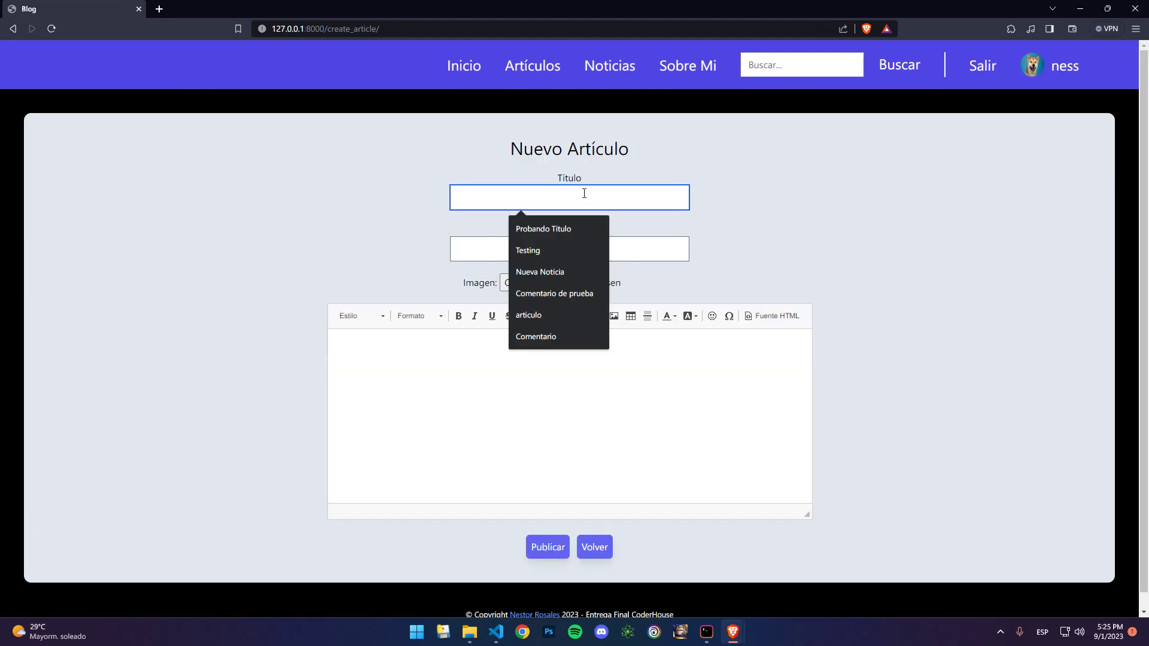
{"action": "type", "text": "Un nuevo articulo de prueba"}
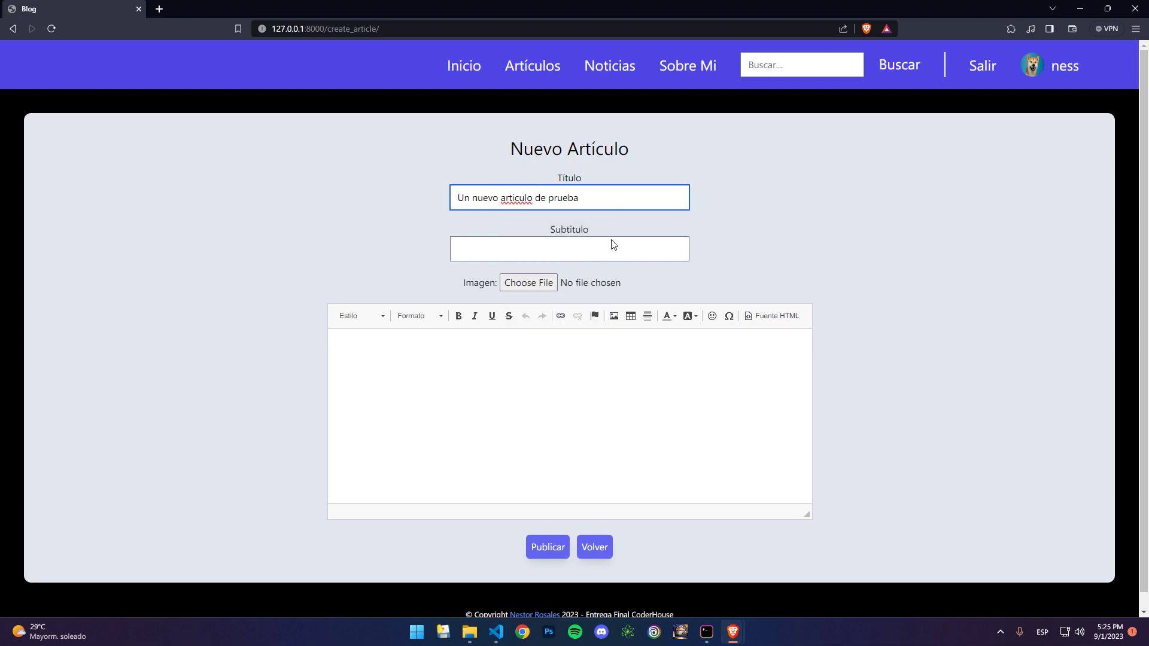
{"action": "left_click", "coordinate": [612, 247]}
{"action": "type", "text": "Nuevo subtitulo de prueba"}
{"action": "left_click", "coordinate": [580, 382]}
{"action": "type", "text": "Lorem ipsum dolor sit amet, consectetur adipiscing elit. Donec ante justo, rutrum vel scelerisque sit amet, sollicitudin non nisl. Mauris interdum lorem diam, eu molestie ligula fermentum at. Sed tortor massa, sodales at eros ut, sollicitudin vestibulum elit. Sed sed arcu tellus. Etiam sagittis mauris elementum ante hendrerit efficitur. Nunc posuere metus vitae enim laoreet tempor. Mauris elementum condimentum ex. Integer non velit at justo convallis consectetur. Proin volutpat sed mi at aliquam. Donec feugiat ipsum sit amet magna efficitur, eget vulputate lectus mattis."}
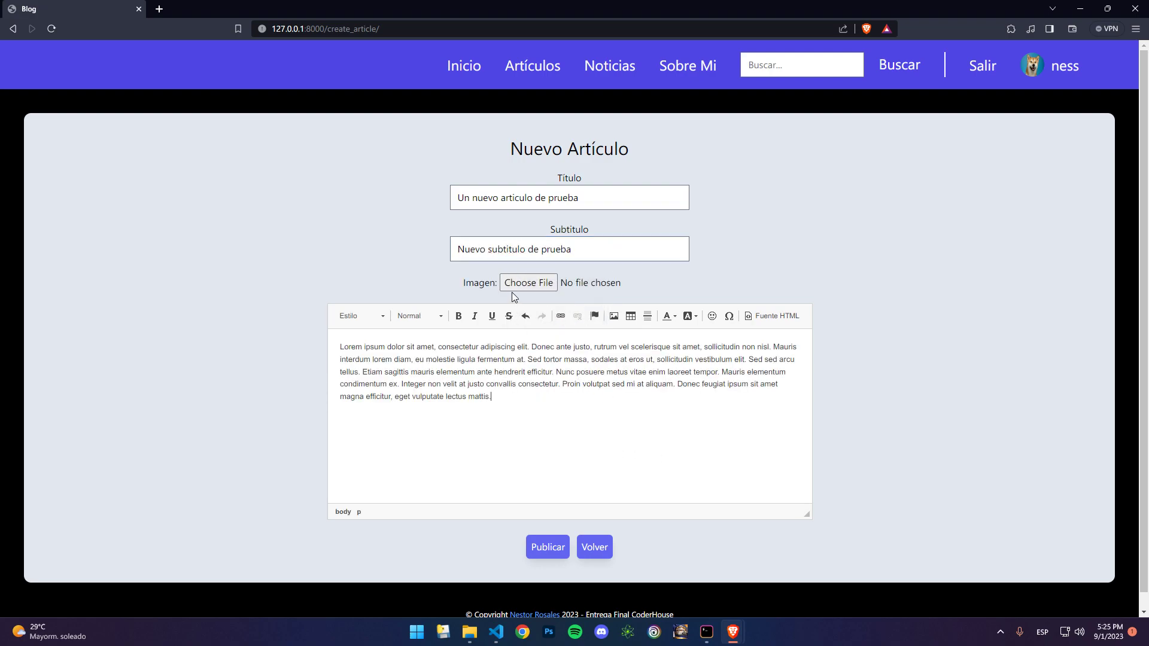
{"action": "left_click", "coordinate": [516, 287]}
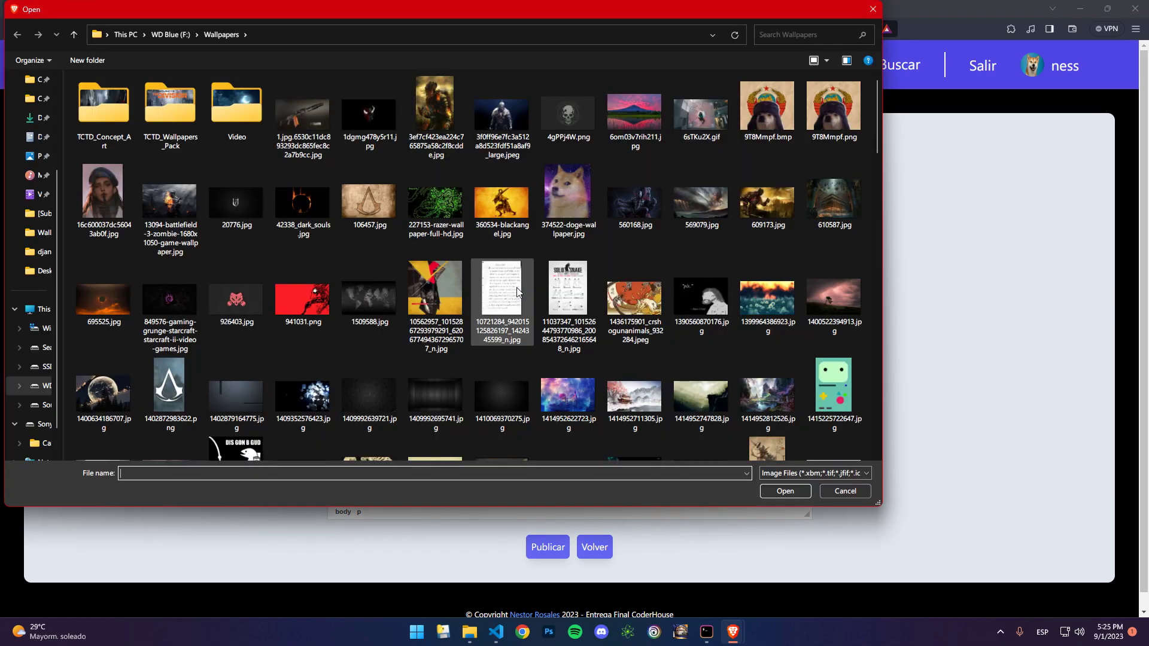
{"action": "left_click", "coordinate": [307, 298]}
{"action": "left_click", "coordinate": [793, 489]}
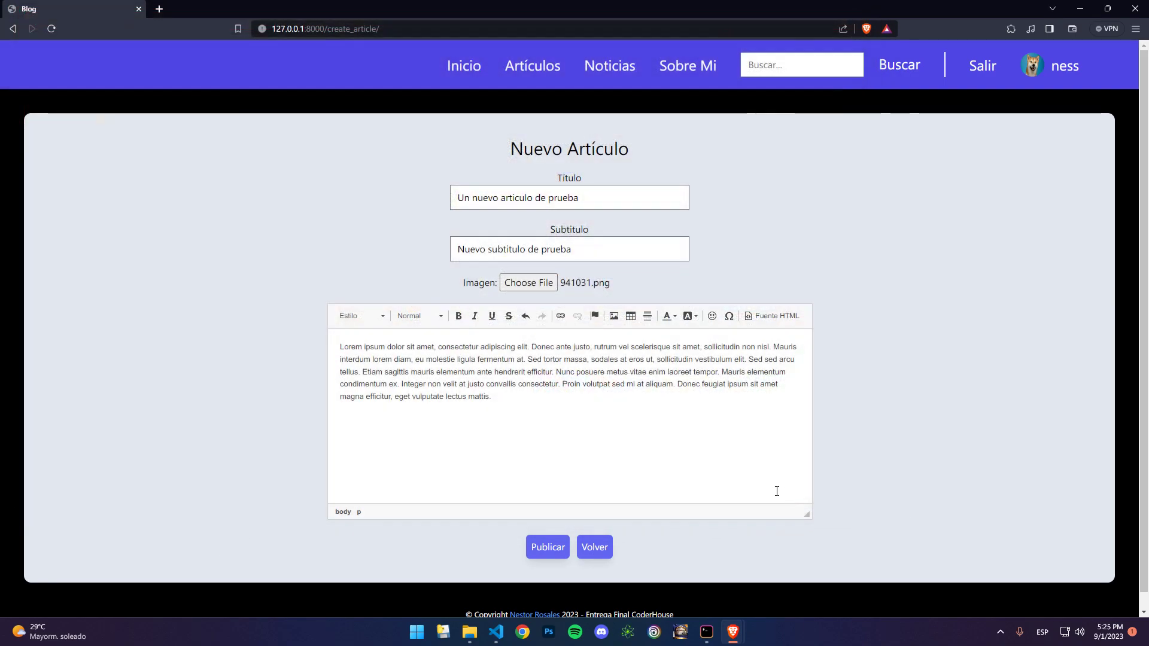
{"action": "left_click", "coordinate": [547, 547]}
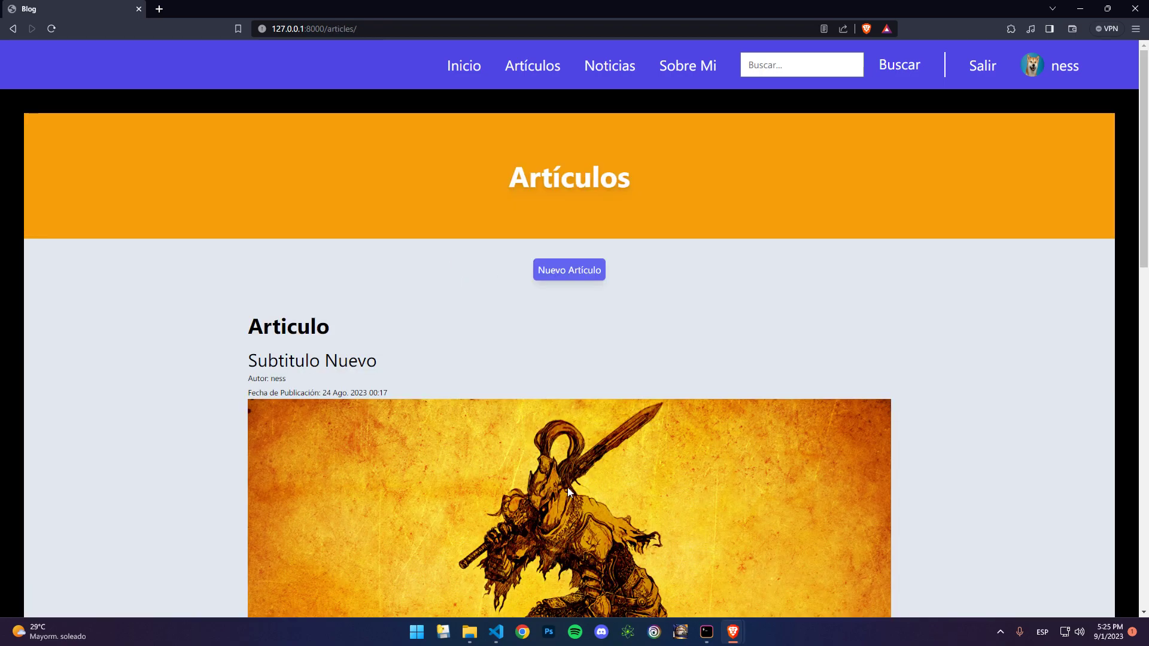
Step: Open the full view of the new test article 'Un nuevo articulo de prueba'
{"action": "scroll", "coordinate": [567, 487], "scroll_direction": "down", "scroll_amount": 5}
{"action": "scroll", "coordinate": [567, 487], "scroll_direction": "down", "scroll_amount": 5}
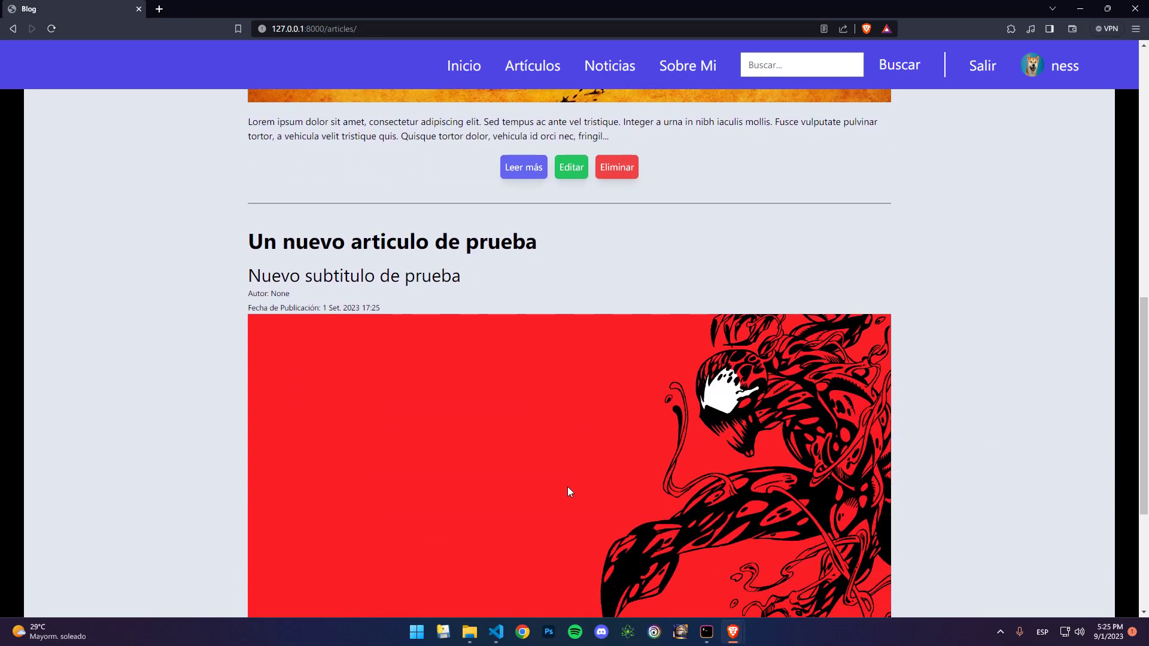
{"action": "scroll", "coordinate": [568, 486], "scroll_direction": "down", "scroll_amount": 2}
{"action": "scroll", "coordinate": [567, 487], "scroll_direction": "down", "scroll_amount": 2}
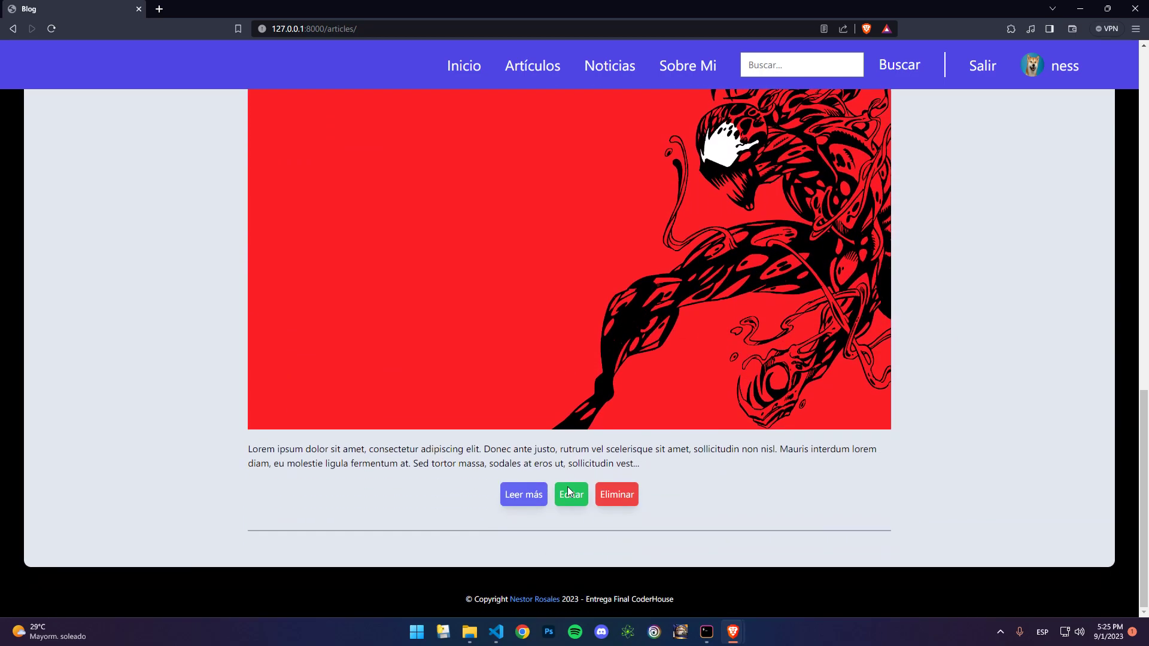
{"action": "left_click", "coordinate": [527, 494]}
{"action": "scroll", "coordinate": [539, 465], "scroll_direction": "down", "scroll_amount": 10}
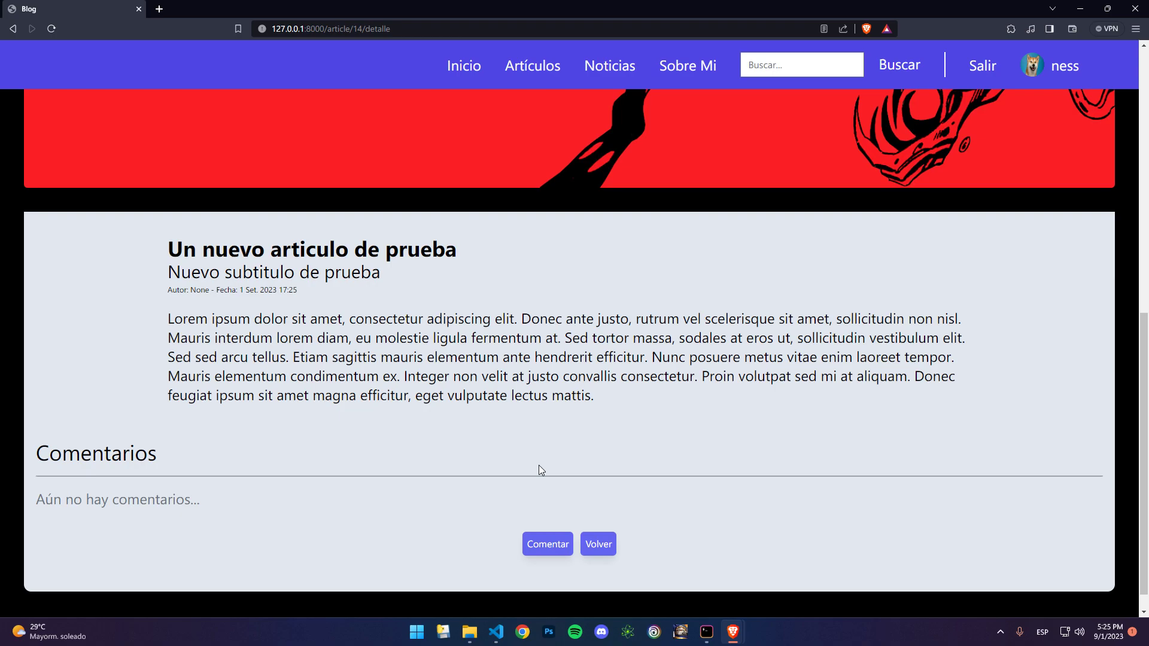
Step: Post a comment titled 'Nuevo comentario' with the body 'Comentario breve'
{"action": "left_click", "coordinate": [548, 544]}
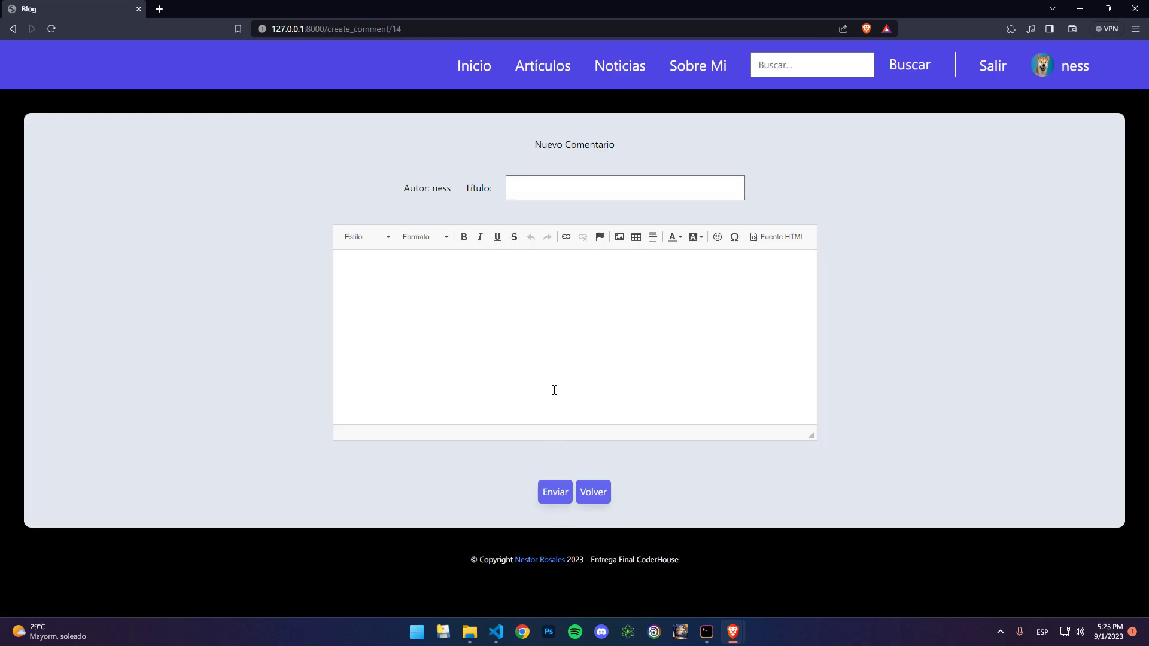
{"action": "left_click", "coordinate": [588, 189]}
{"action": "type", "text": "Nuevo comentario"}
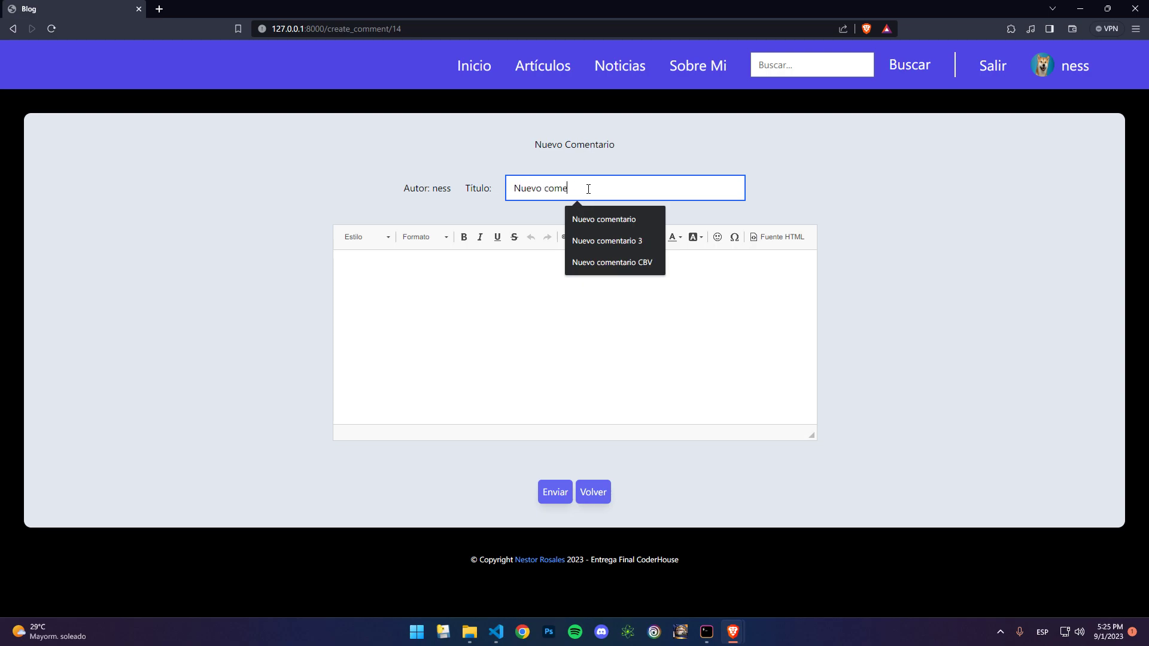
{"action": "left_click", "coordinate": [546, 306]}
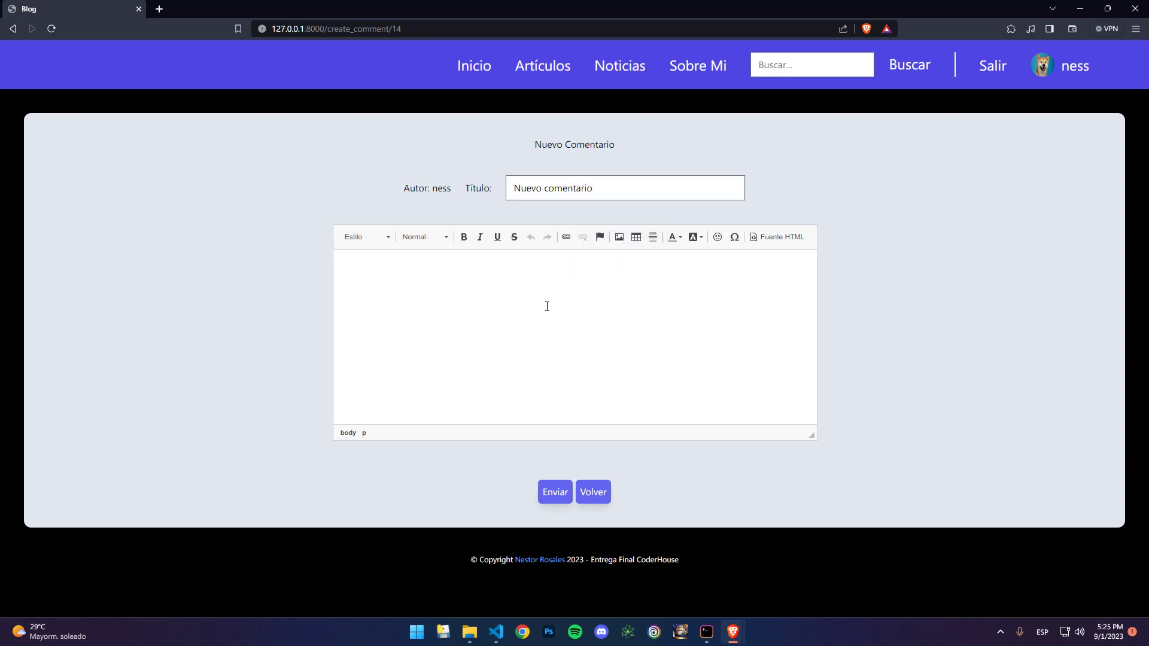
{"action": "type", "text": "Comentario breve"}
{"action": "left_click", "coordinate": [558, 495]}
{"action": "scroll", "coordinate": [550, 487], "scroll_direction": "down", "scroll_amount": 5}
{"action": "scroll", "coordinate": [551, 483], "scroll_direction": "down", "scroll_amount": 5}
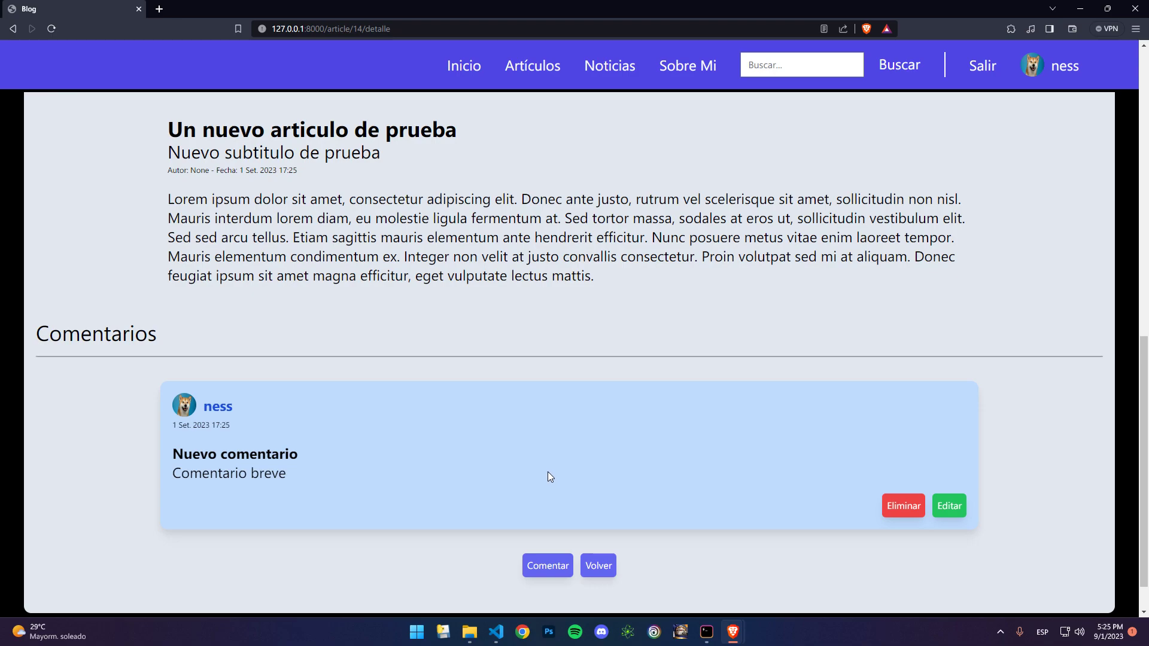
{"action": "left_click", "coordinate": [611, 70]}
Step: Cut the trailing sentences after 'fermentum at' from Noticia's body, save, and review it
{"action": "scroll", "coordinate": [527, 428], "scroll_direction": "down", "scroll_amount": 2}
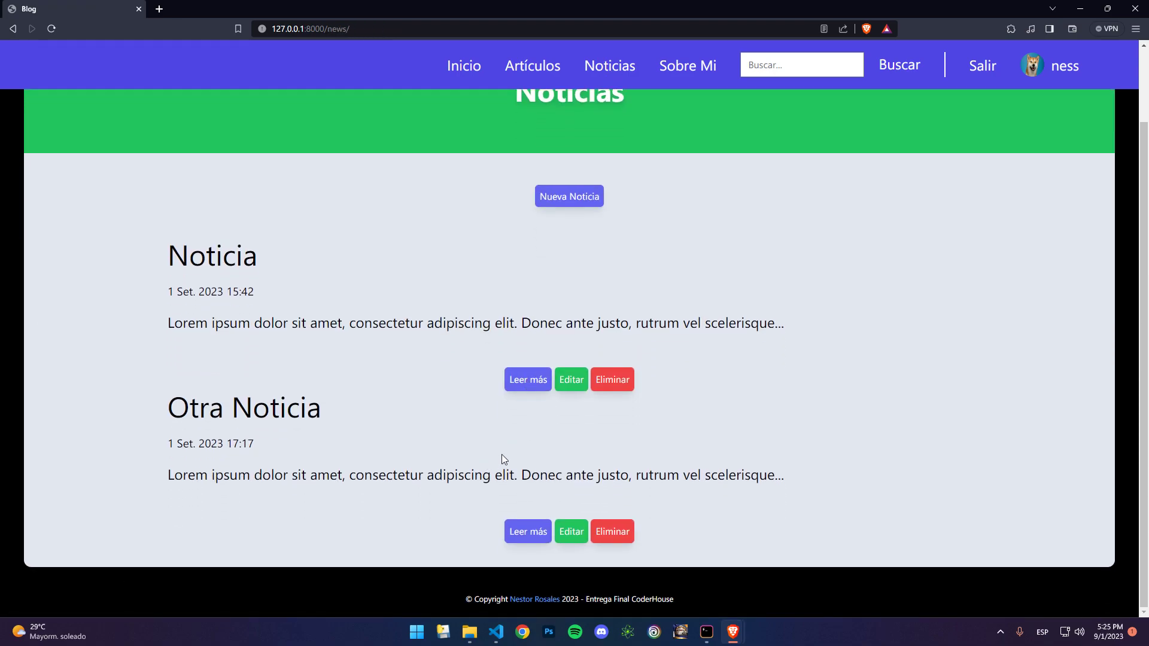
{"action": "left_click", "coordinate": [579, 380]}
{"action": "left_click_drag", "start_coordinate": [507, 320], "coordinate": [529, 281]}
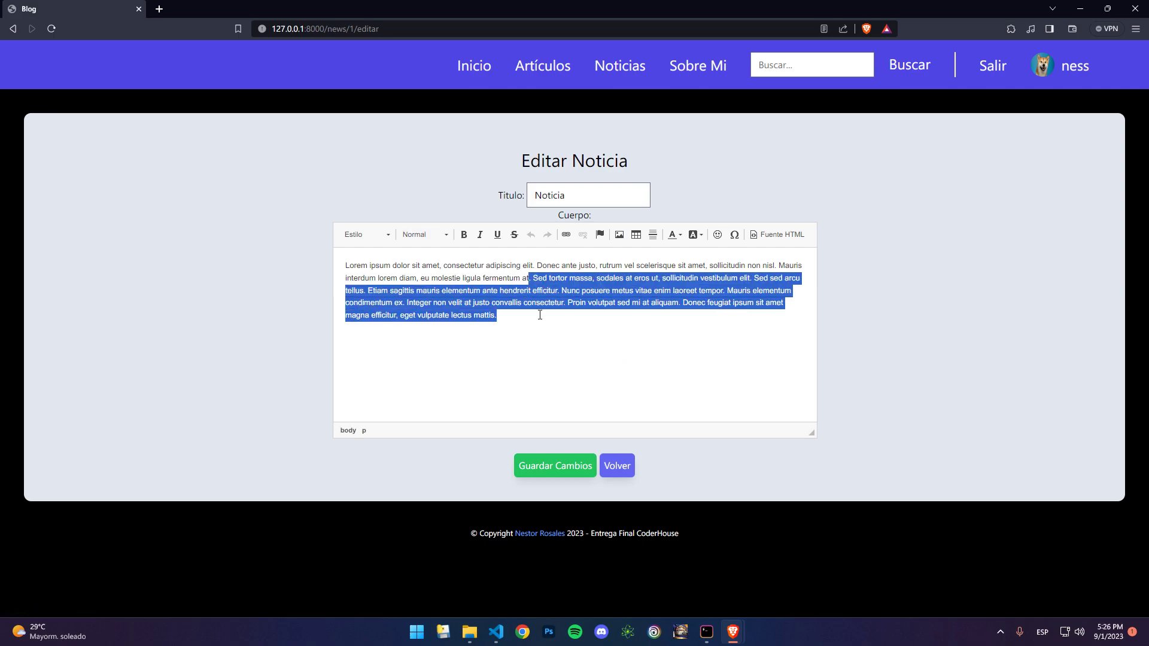
{"action": "key", "text": "BackSpace"}
{"action": "left_click", "coordinate": [556, 473]}
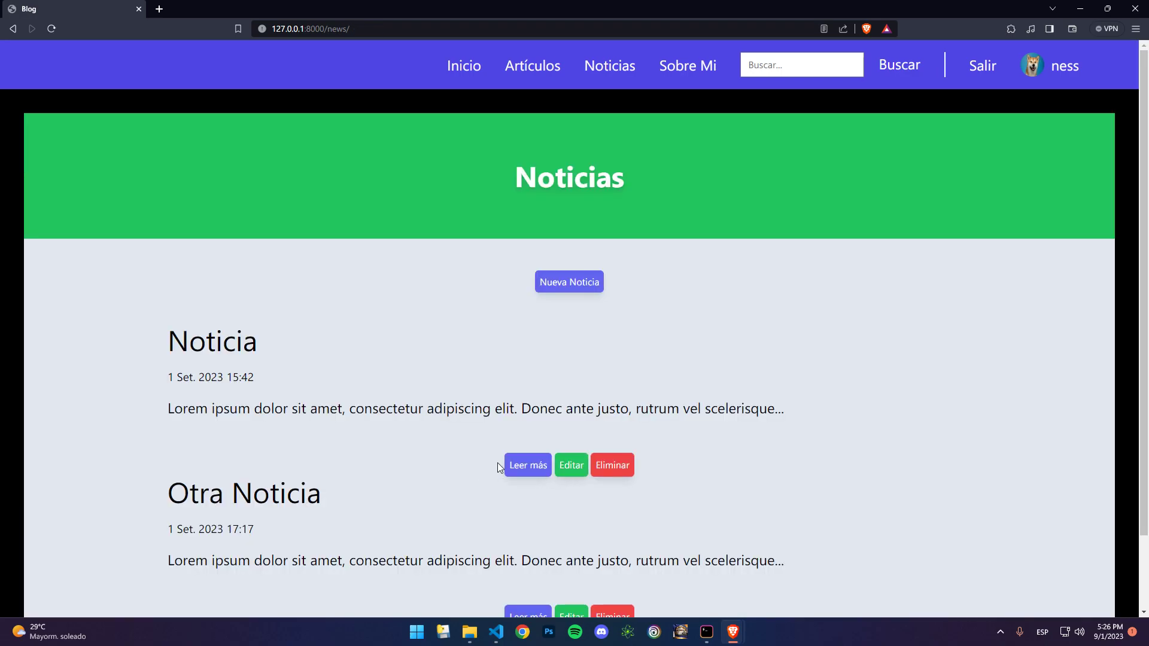
{"action": "left_click", "coordinate": [518, 465]}
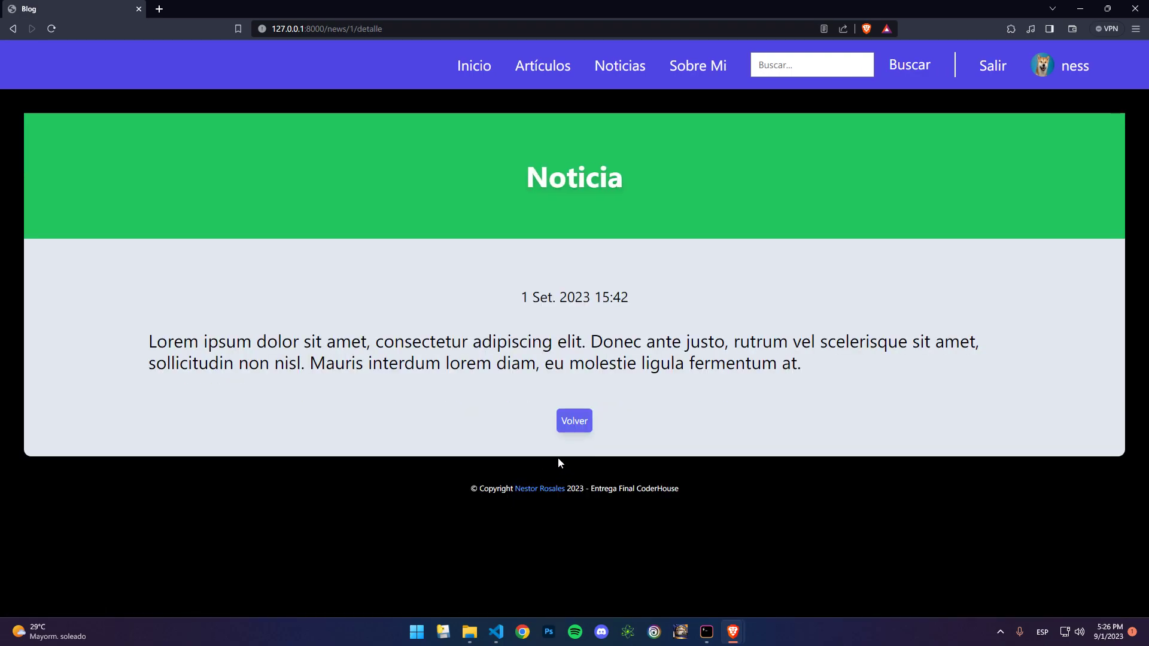
{"action": "left_click", "coordinate": [576, 424]}
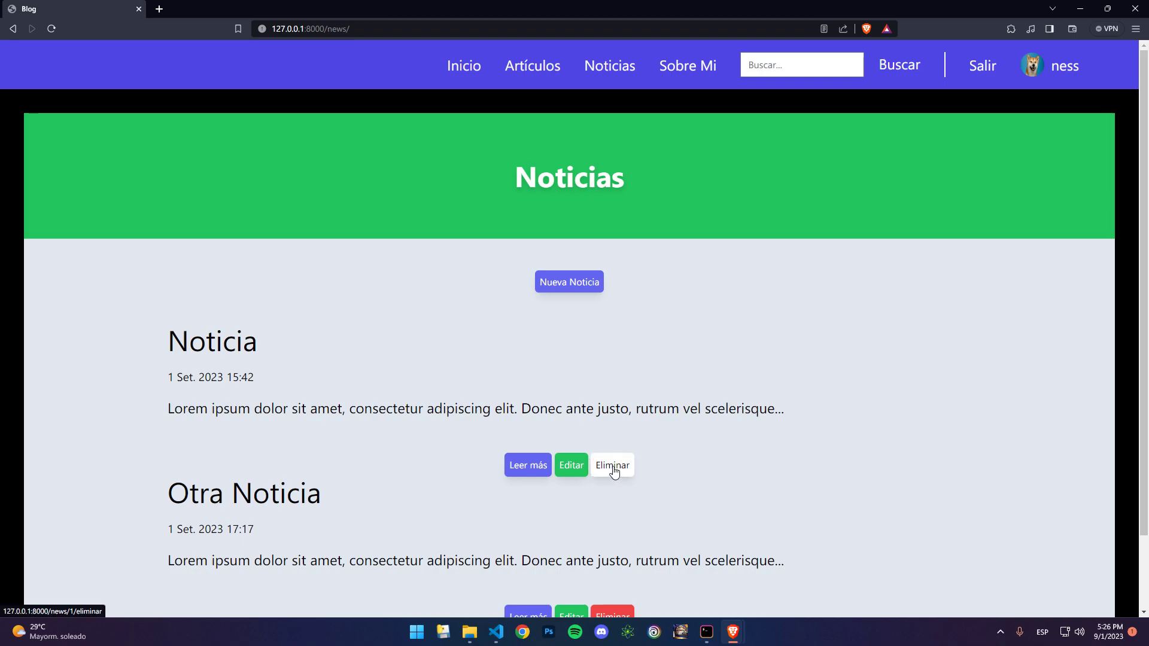
Step: Delete the Noticia news item, confirming the deletion
{"action": "left_click", "coordinate": [613, 467]}
{"action": "left_click", "coordinate": [555, 172]}
{"action": "left_click", "coordinate": [583, 282]}
Step: Save a news item titled 'Nueva Noticia' with the pasted Lorem ipsum text
{"action": "left_click", "coordinate": [541, 198]}
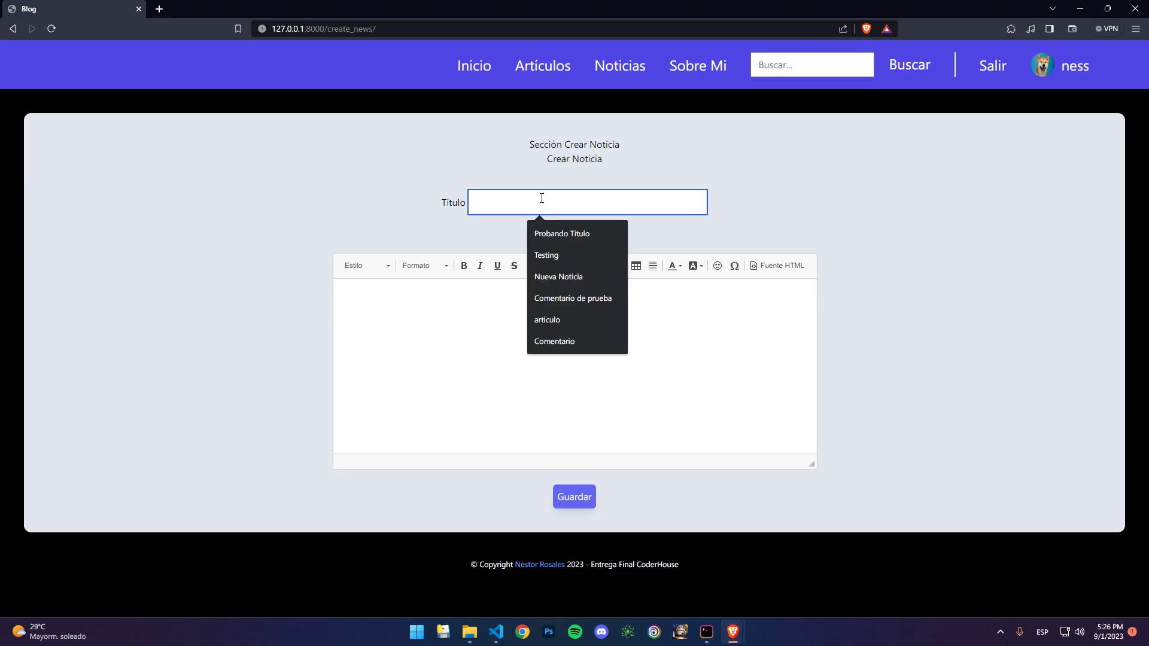
{"action": "type", "text": "Nueva Noticia"}
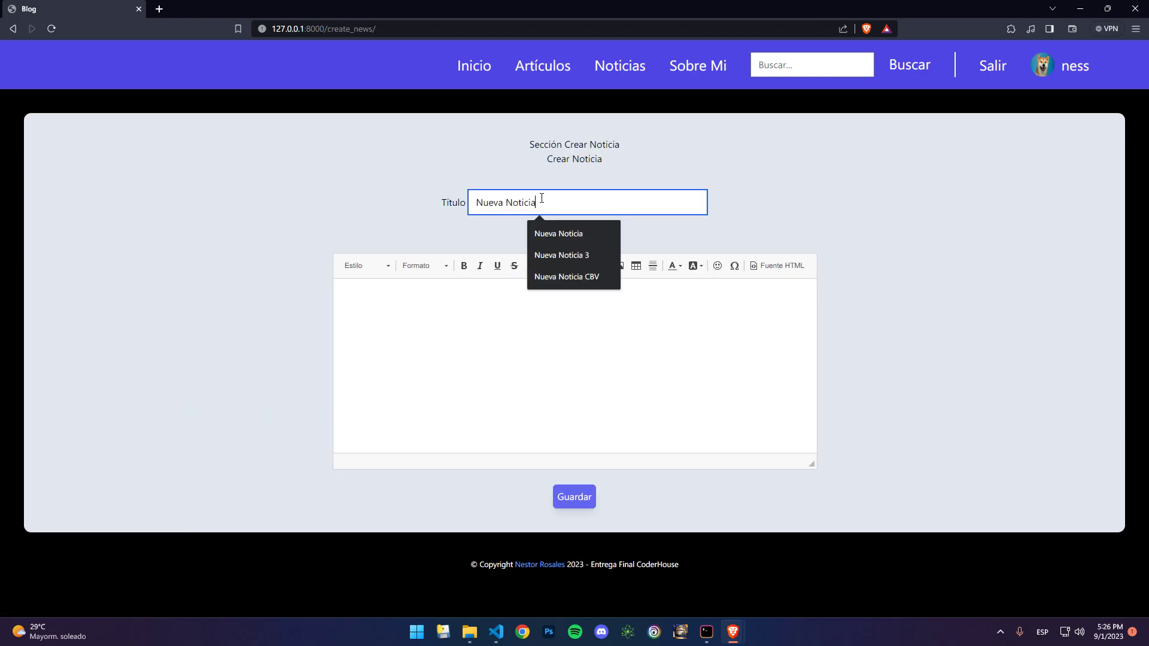
{"action": "left_click", "coordinate": [482, 334]}
{"action": "type", "text": "Lorem ipsum dolor sit amet, consectetur adipiscing elit. Donec ante justo, rutrum vel scelerisque sit amet, sollicitudin non nisl. Mauris interdum lorem diam, eu molestie ligula fermentum at. Sed tortor massa, sodales at eros ut, sollicitudin vestibulum elit. Sed sed arcu tellus. Etiam sagittis mauris elementum ante hendrerit efficitur. Nunc posuere metus vitae enim laoreet tempor. Mauris elementum condimentum ex. Integer non velit at justo convallis consectetur. Proin volutpat sed mi at aliquam. Donec feugiat ipsum sit amet magna efficitur, eget vulputate lectus mattis."}
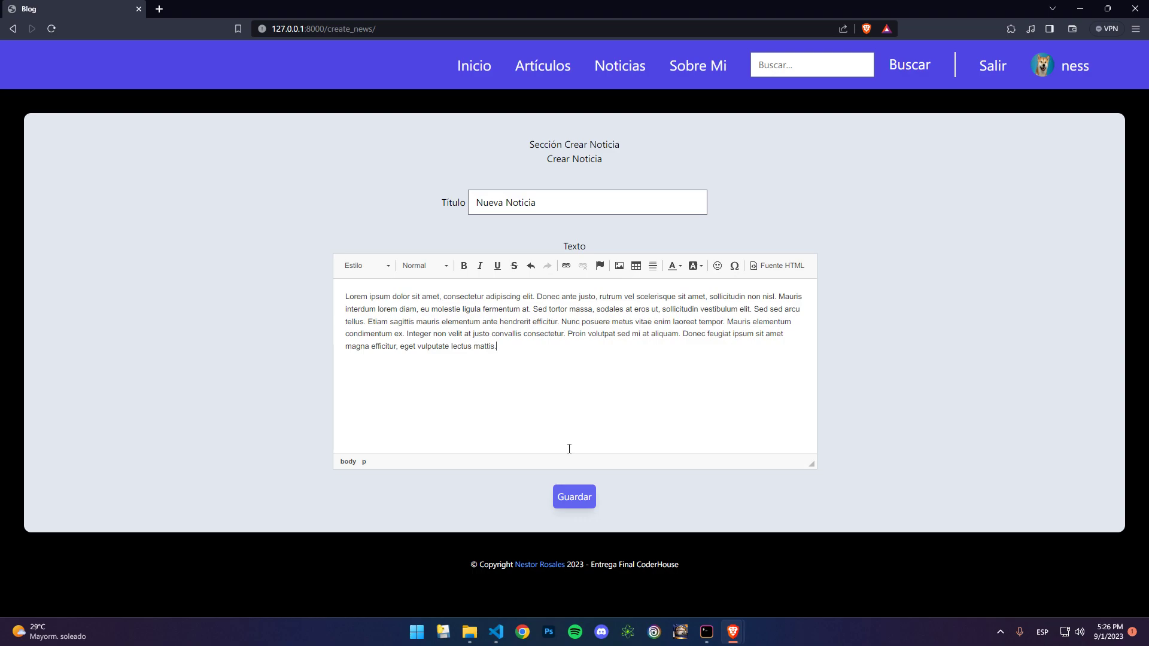
{"action": "left_click", "coordinate": [575, 499]}
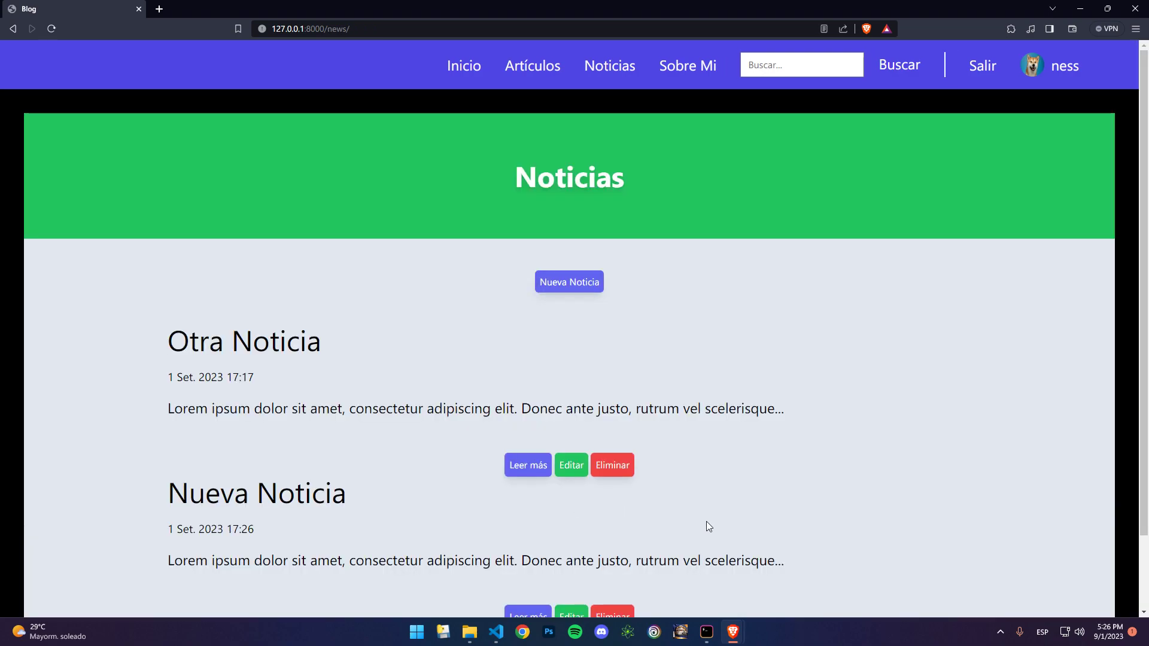
Step: View the full Nueva Noticia item, then return to the blog's home page
{"action": "scroll", "coordinate": [707, 522], "scroll_direction": "down", "scroll_amount": 2}
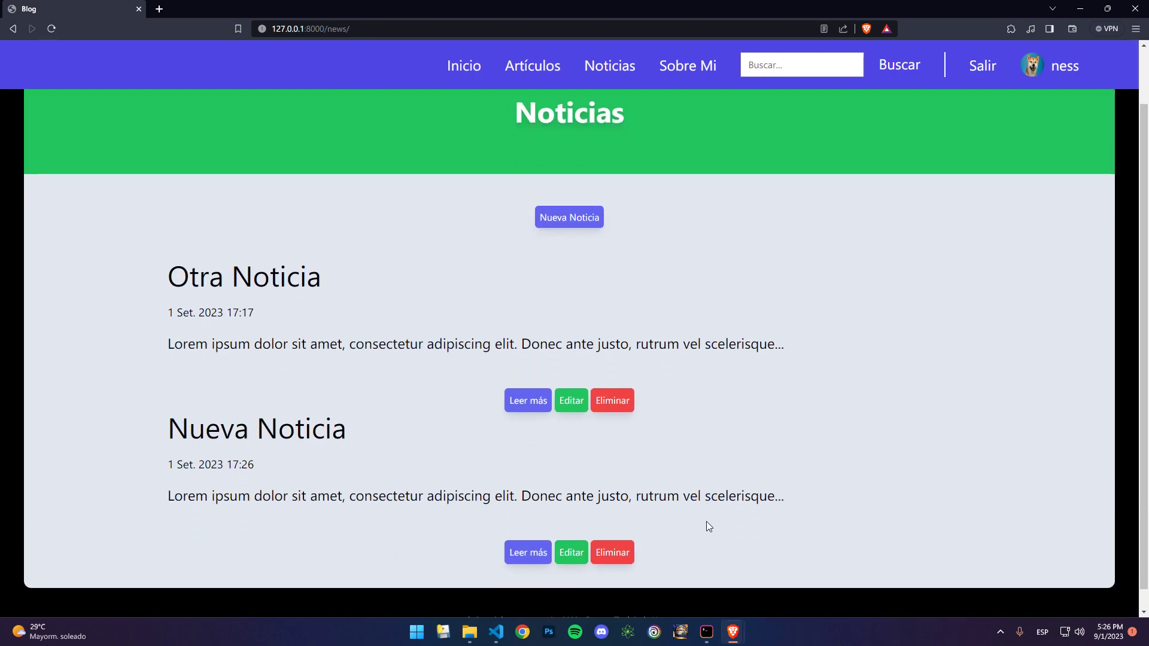
{"action": "left_click", "coordinate": [529, 532]}
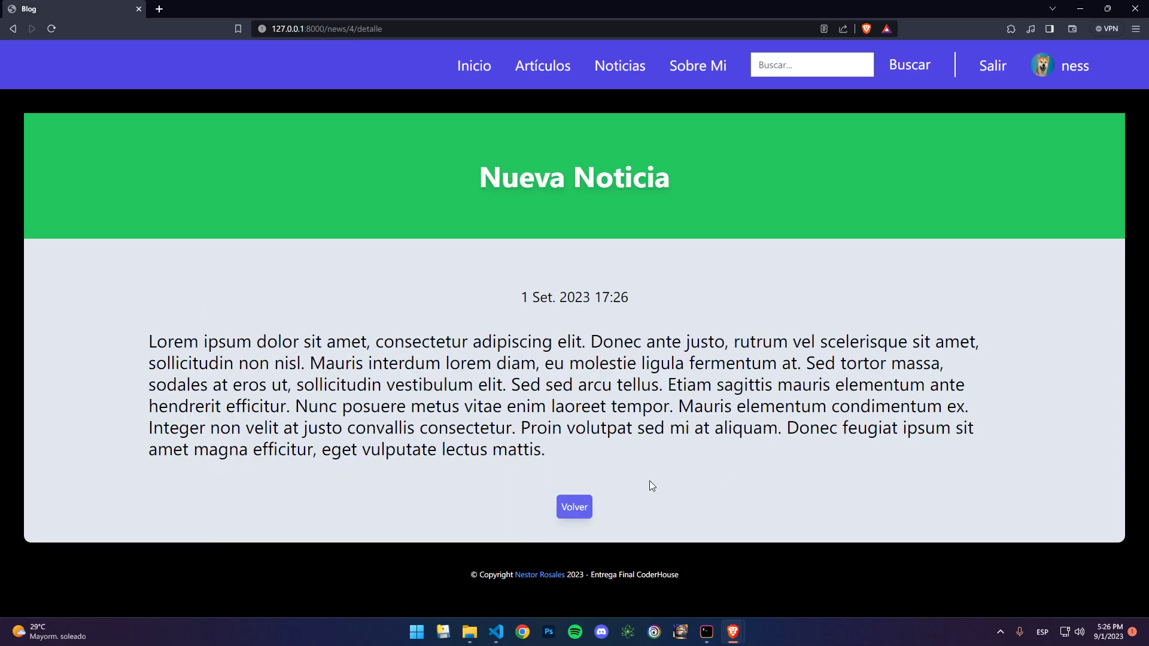
{"action": "left_click", "coordinate": [574, 509]}
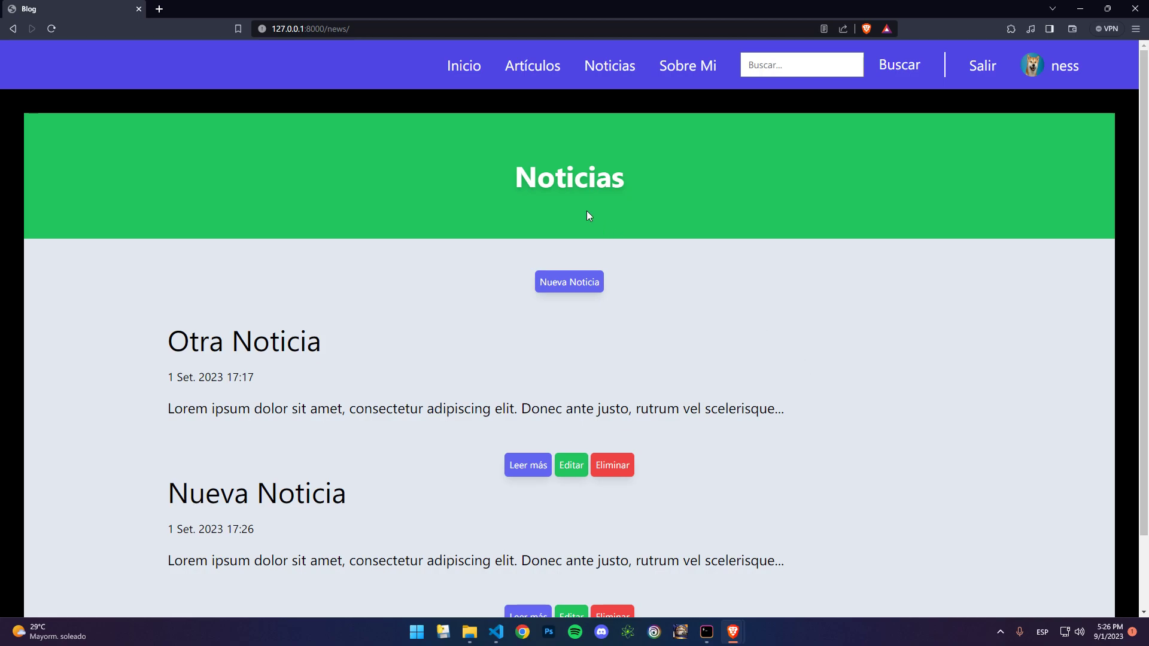
{"action": "left_click", "coordinate": [471, 70]}
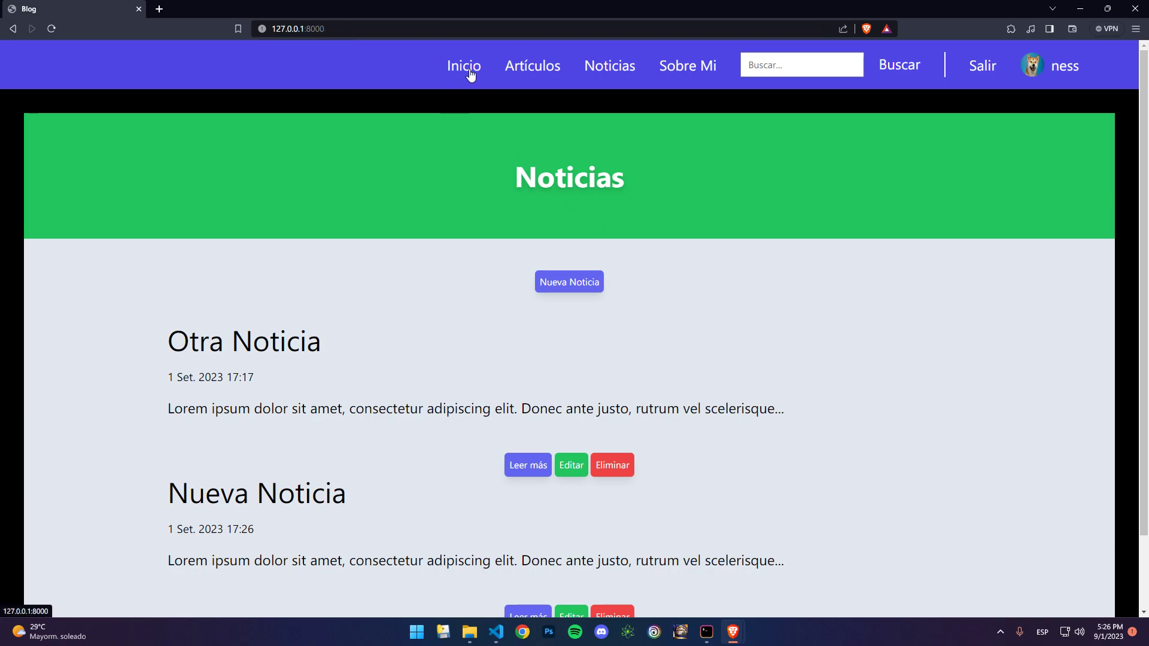